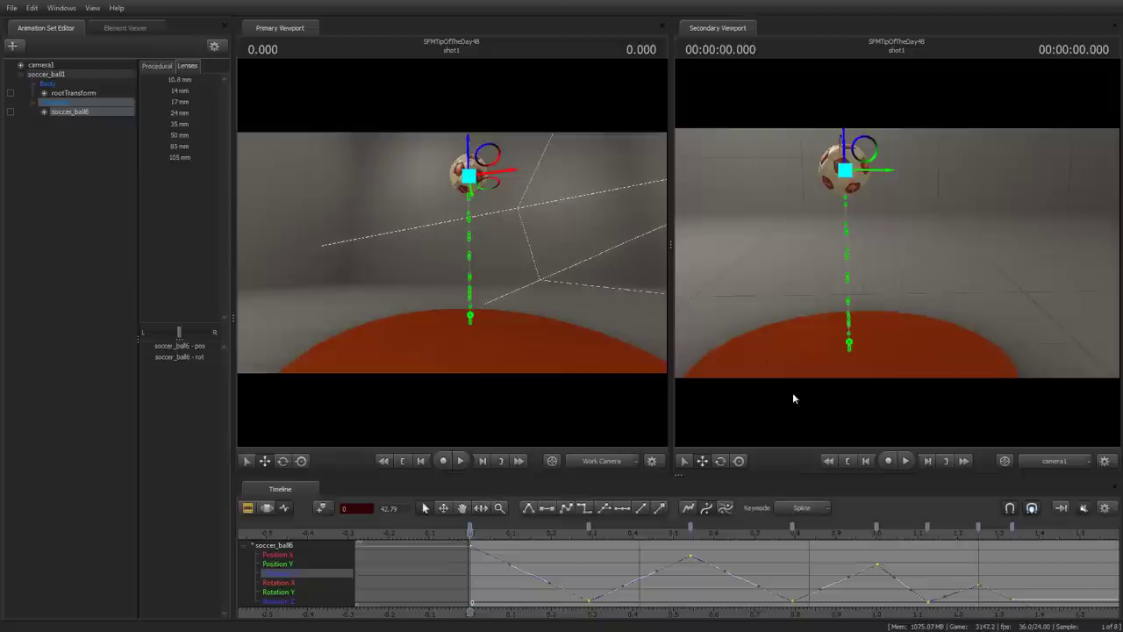
- Play back the ball's bounce a few times, then set the current time to 0.083
left_click(462, 462)
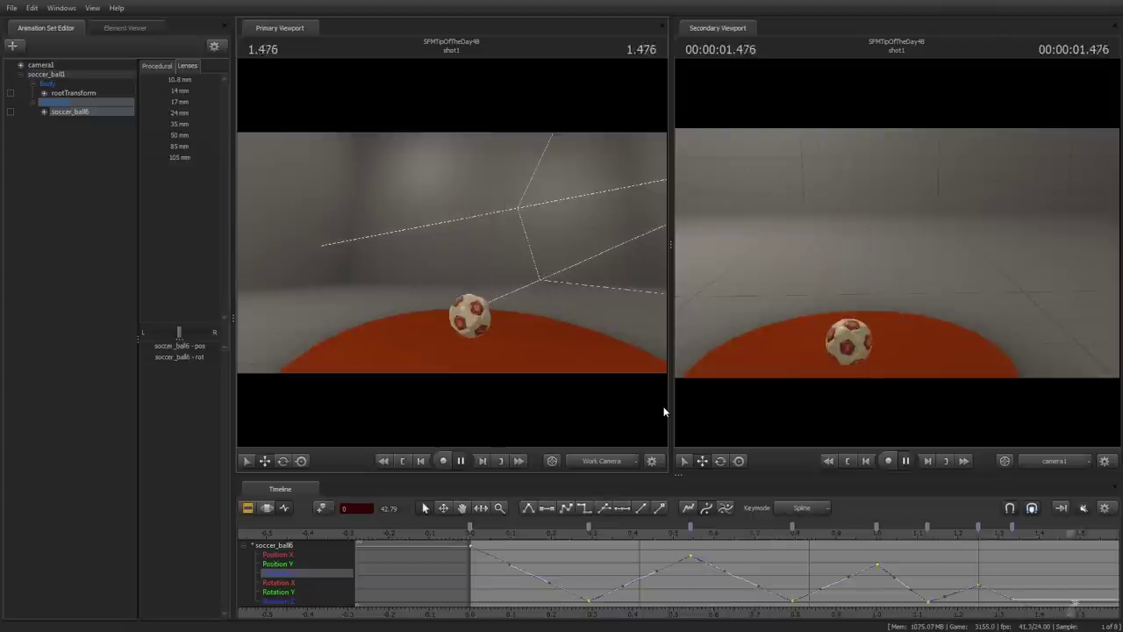
key("space")
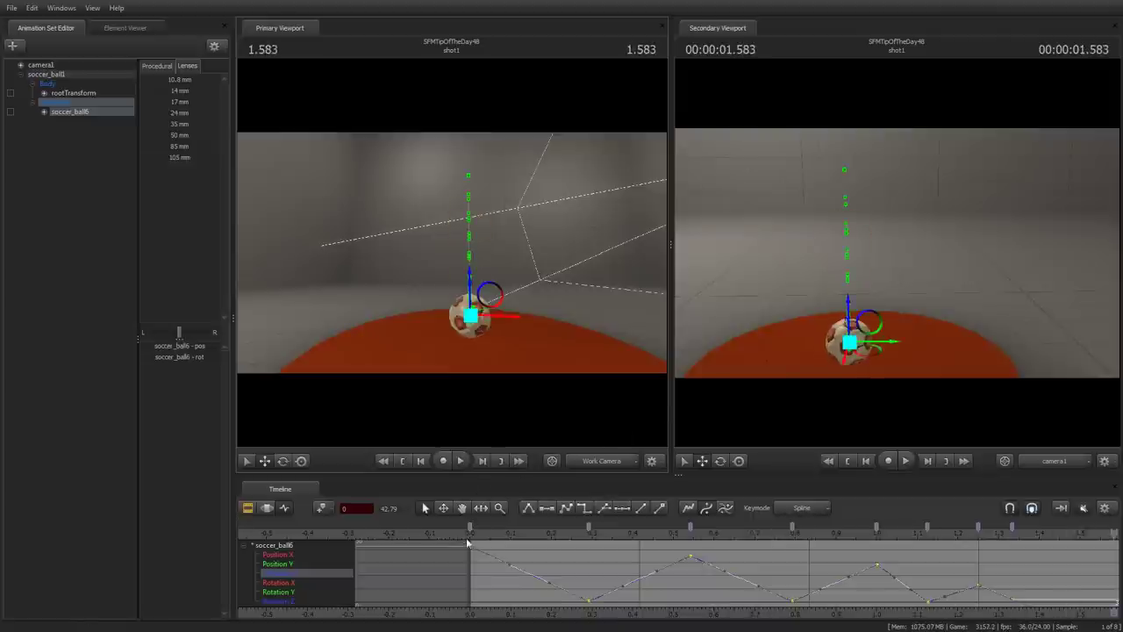
key("space")
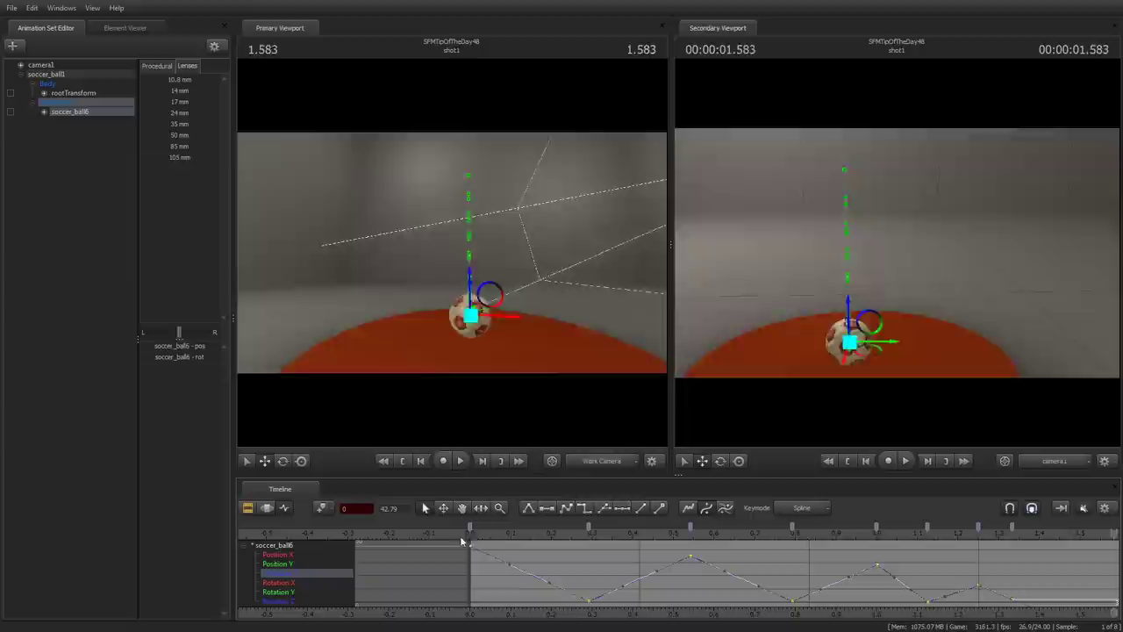
key("space")
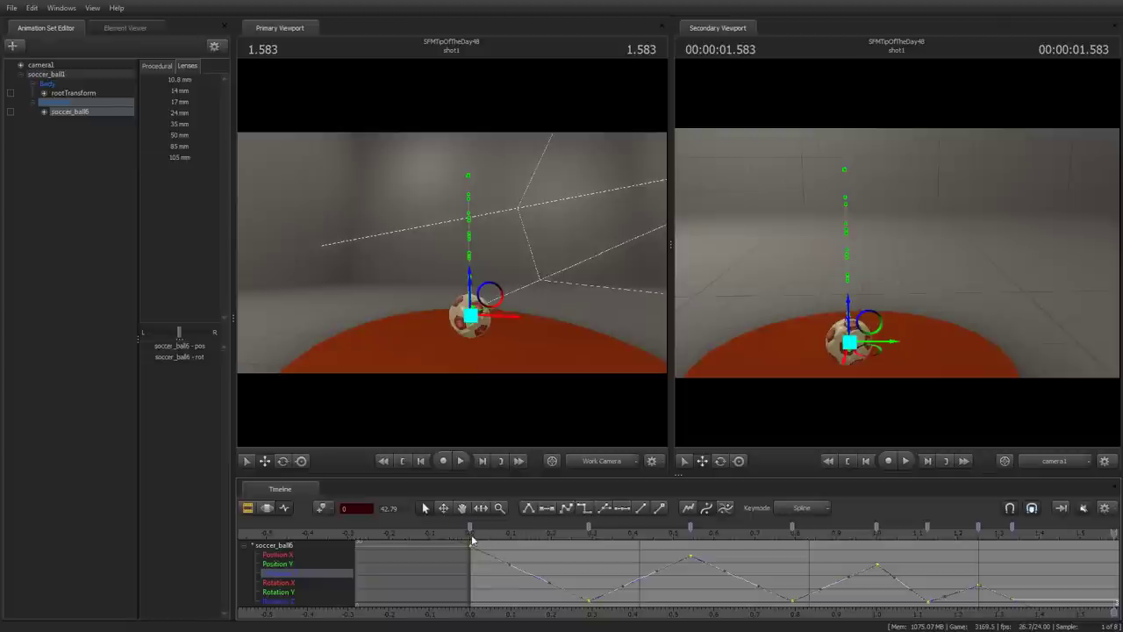
left_click(471, 537)
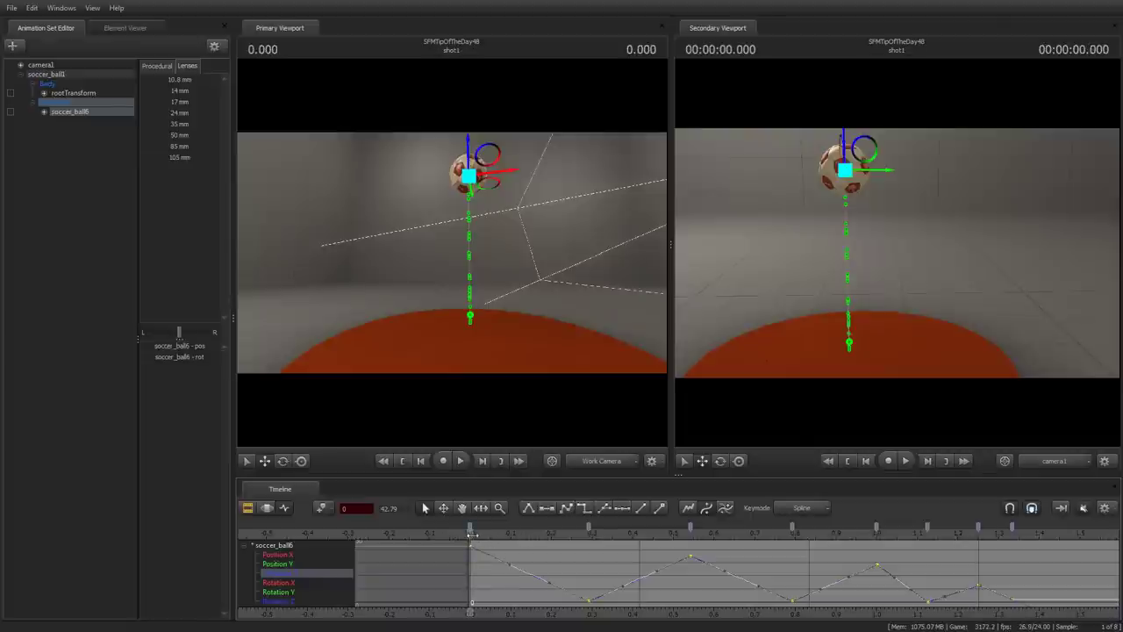
mouse_move(479, 537)
left_mouse_down()
mouse_move(605, 538)
mouse_move(471, 546)
mouse_move(480, 549)
left_mouse_up()
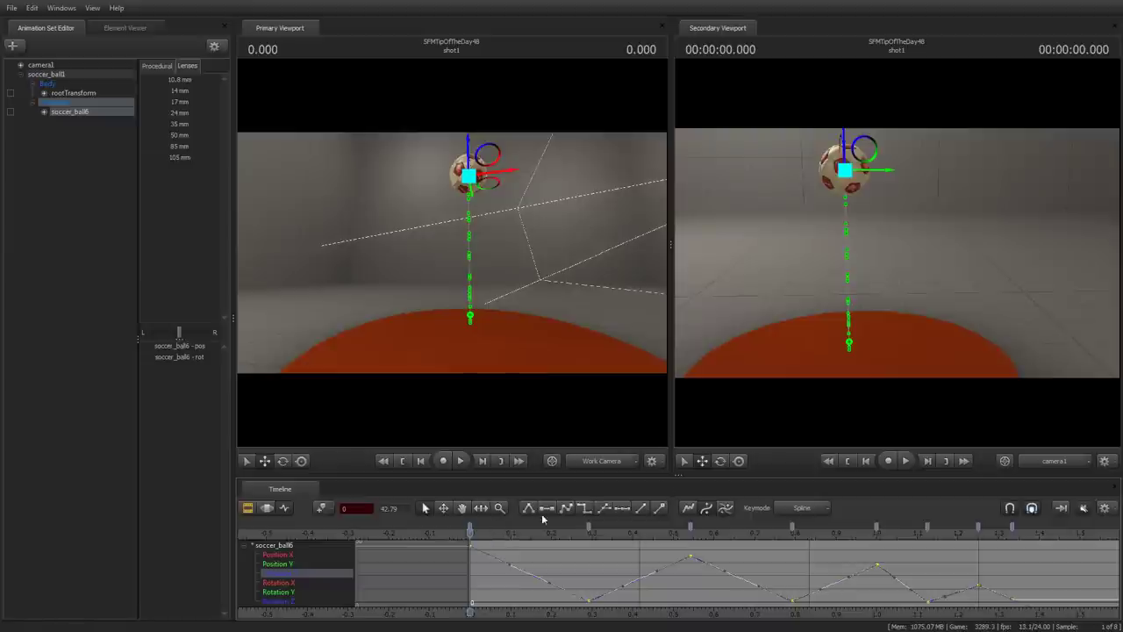
- Isolate the Position Z curve, marquee-select all its keys, and play the bounce
left_click(282, 573)
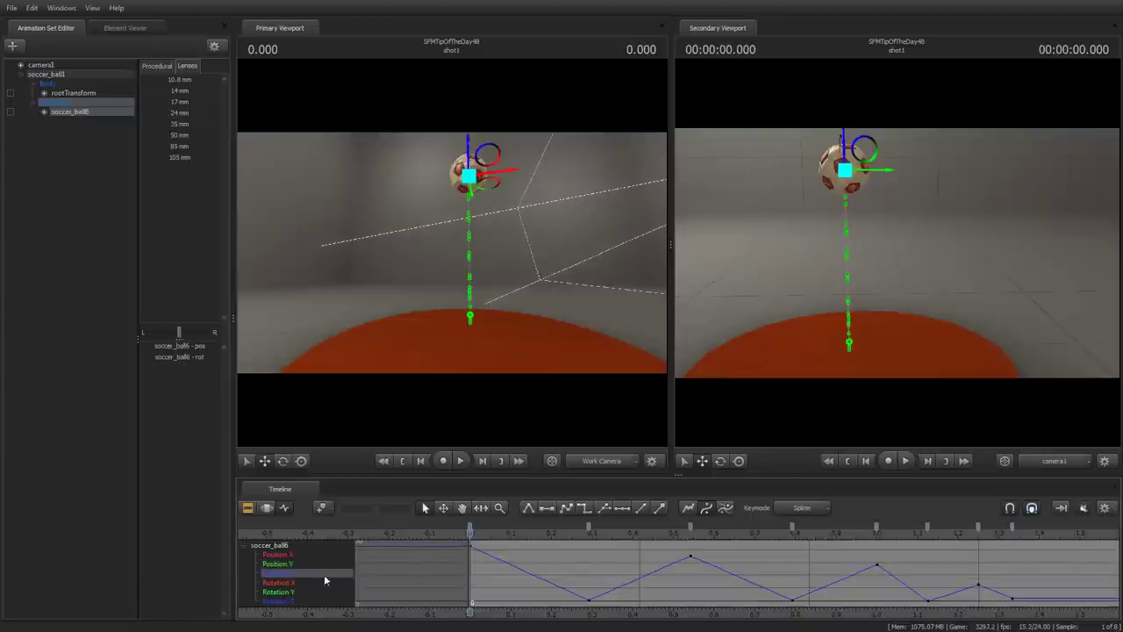
left_click_drag(458, 542, 1048, 611)
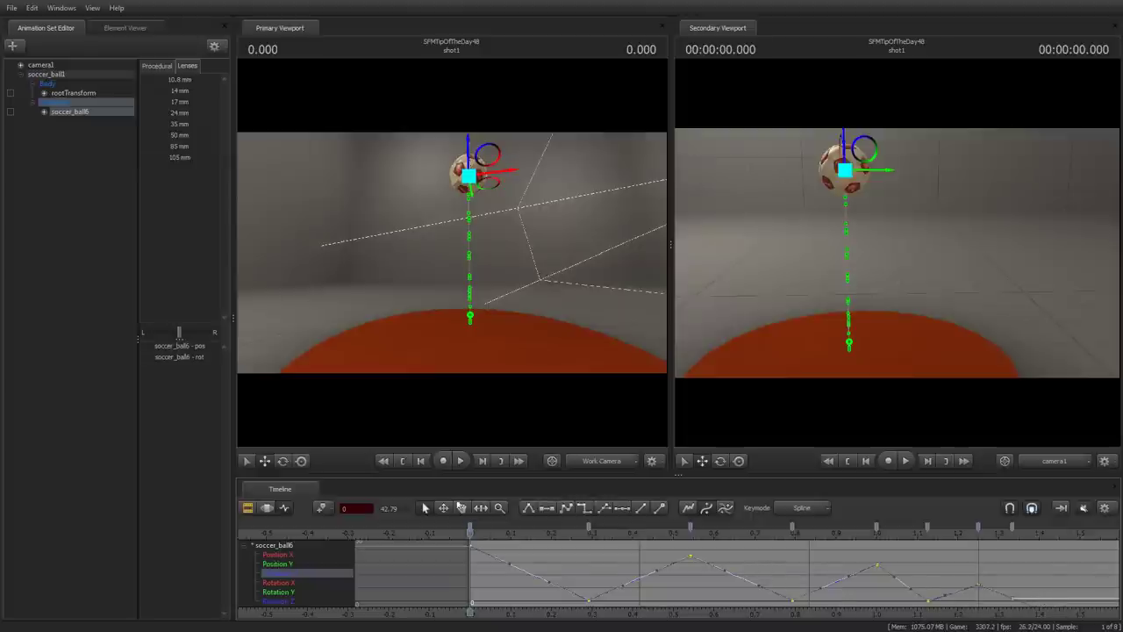
left_click(457, 465)
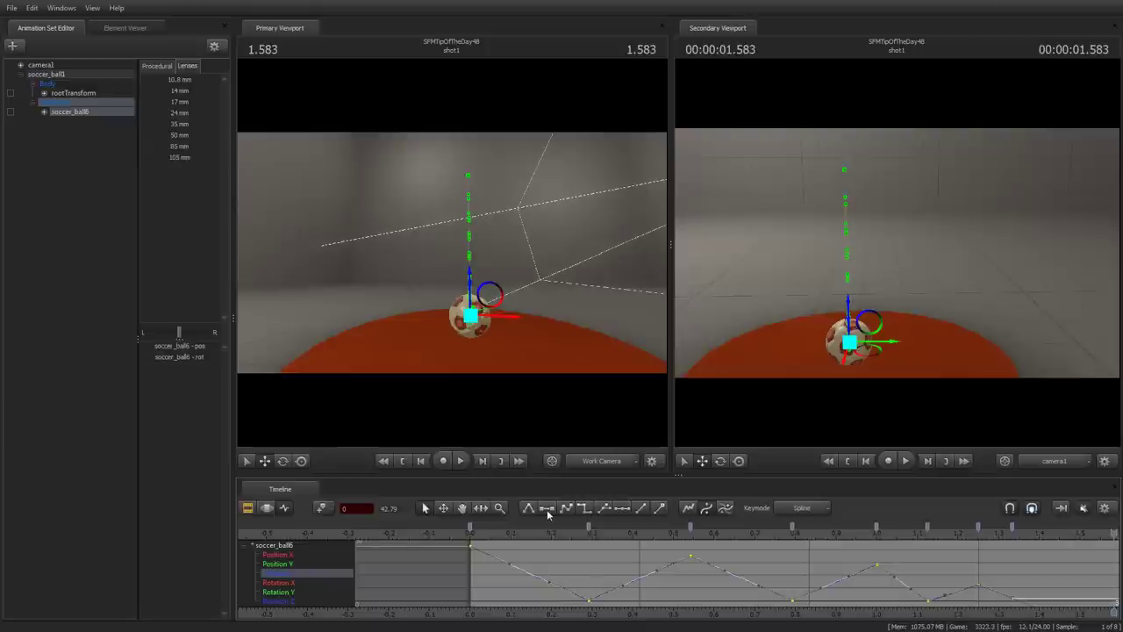
- Apply flat tangents to the Position Z keys, reshape the peak key's tangent, and reselect all keys
left_click(546, 509)
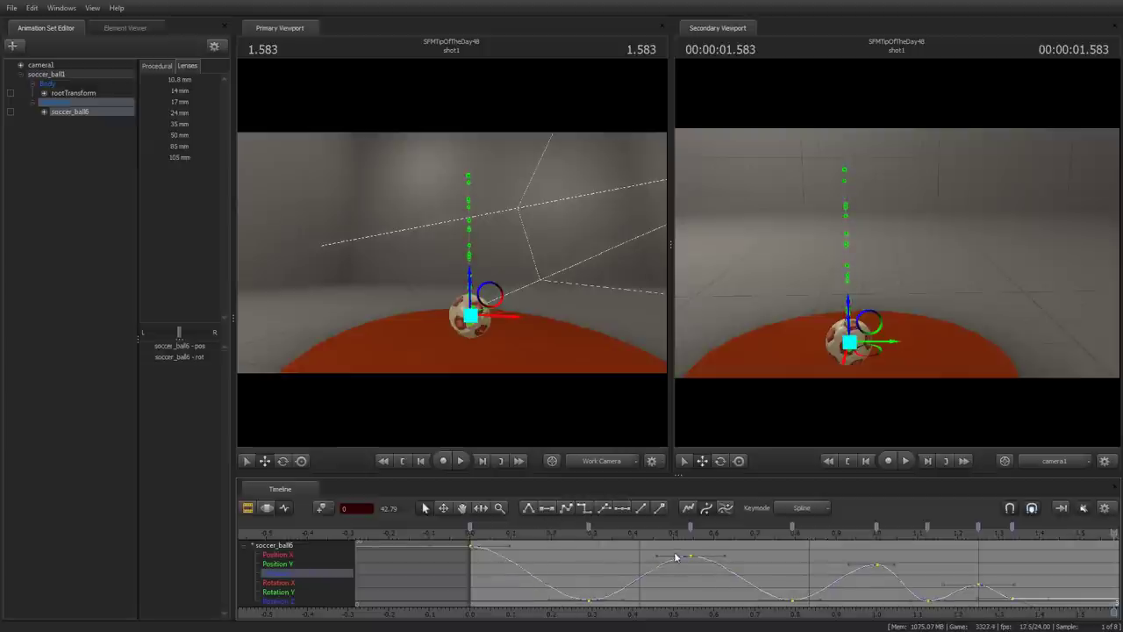
left_click(725, 558)
left_click_drag(724, 559, 725, 555)
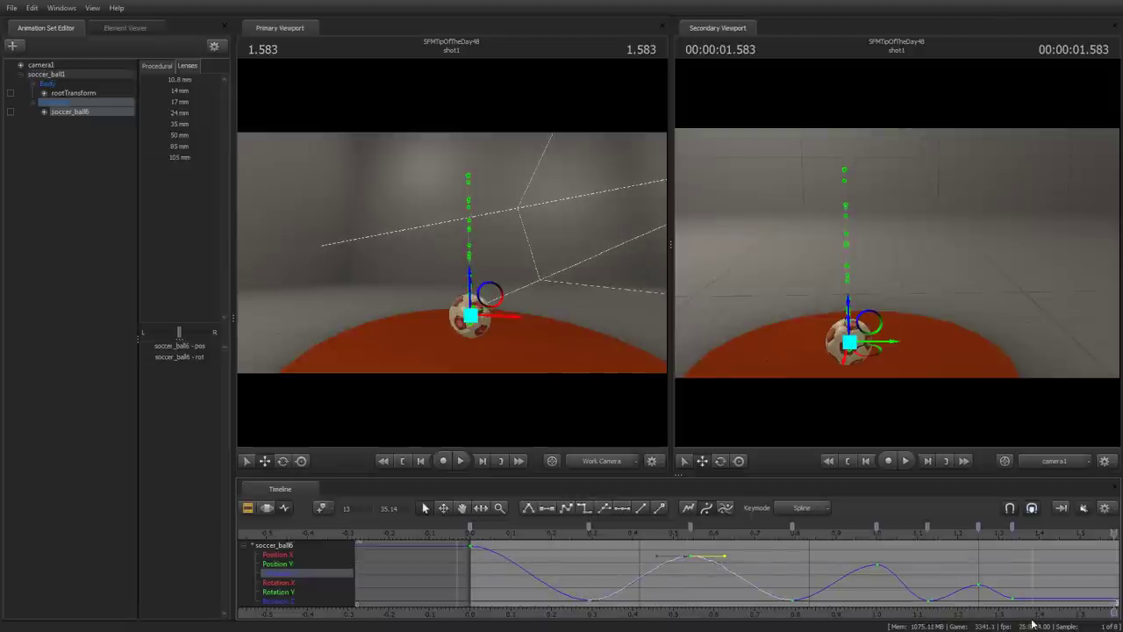
left_click(707, 561)
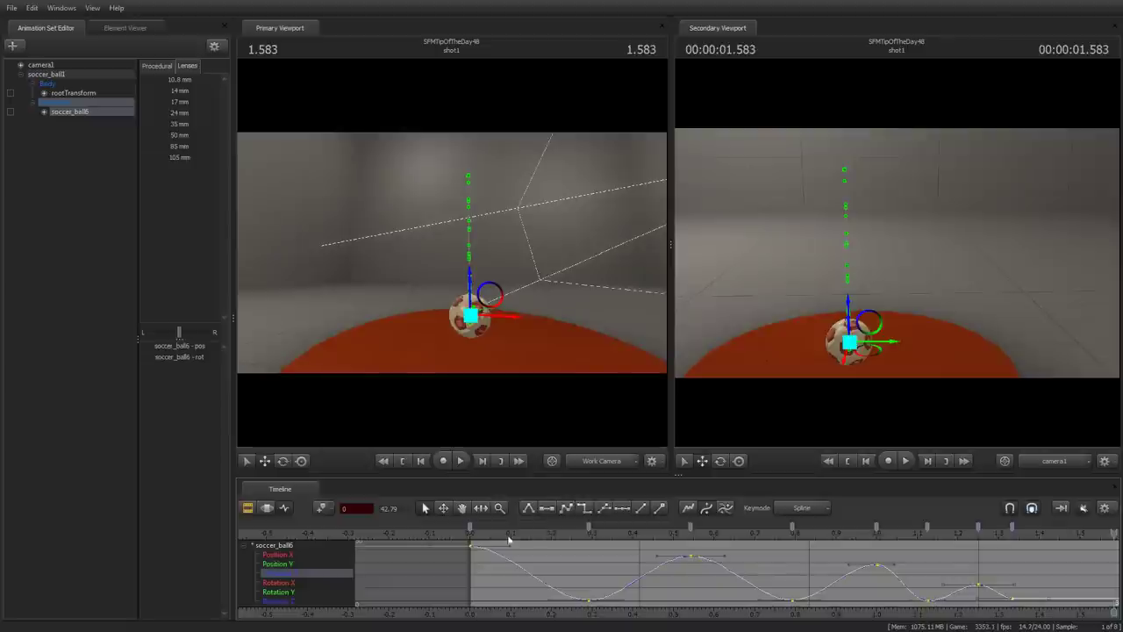
- Review the flat-tangent bounce, then switch the Position Z keys to spline tangents
key("space")
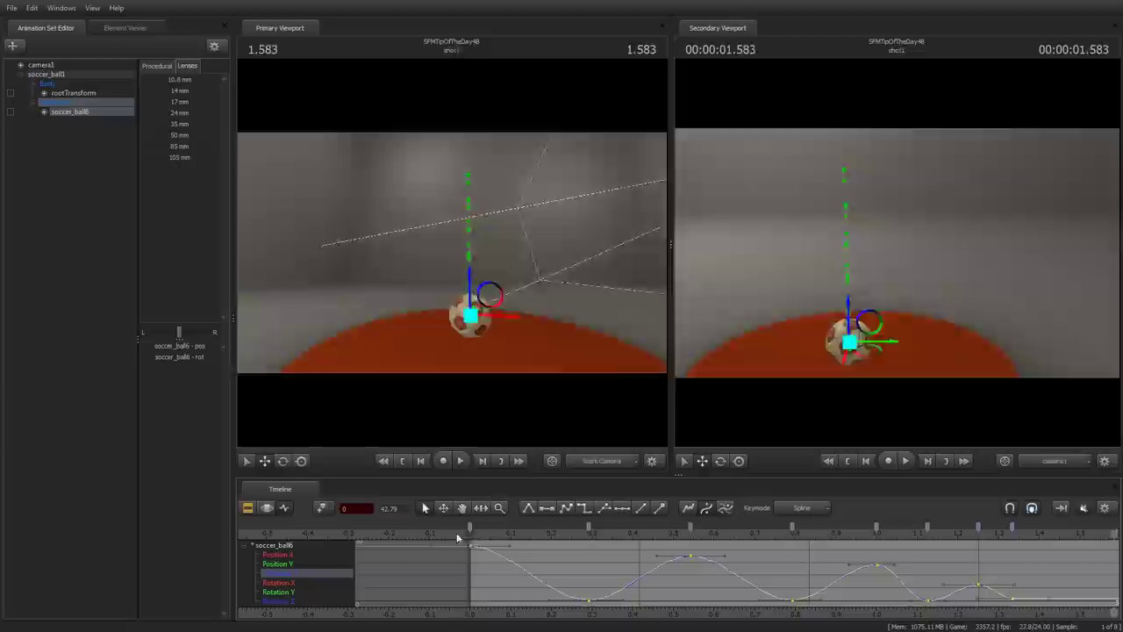
key("space")
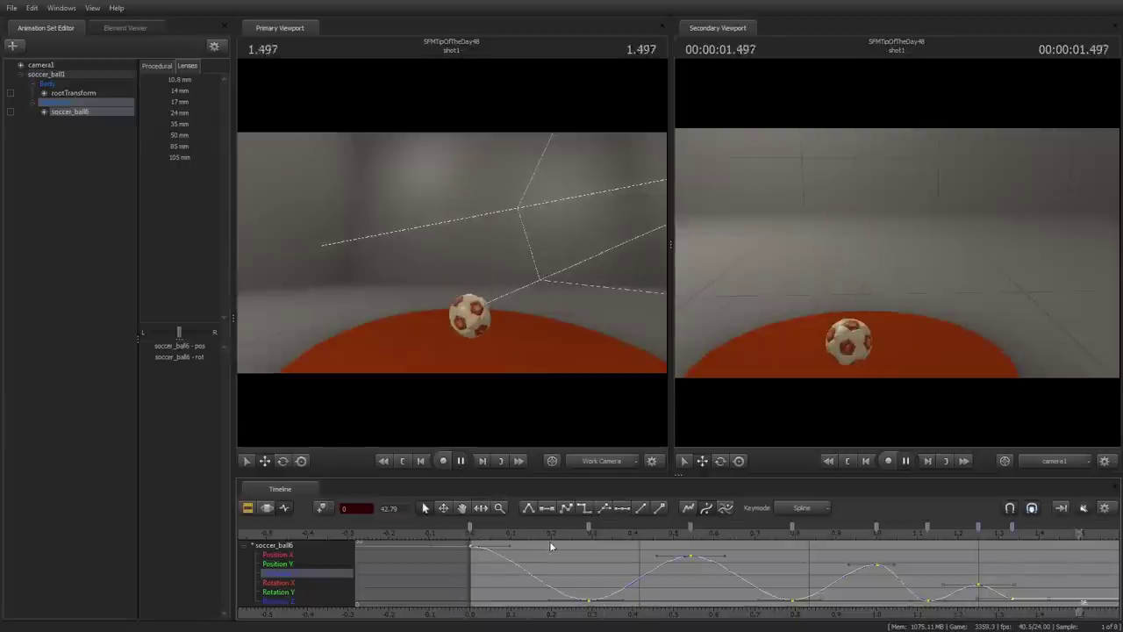
key("space")
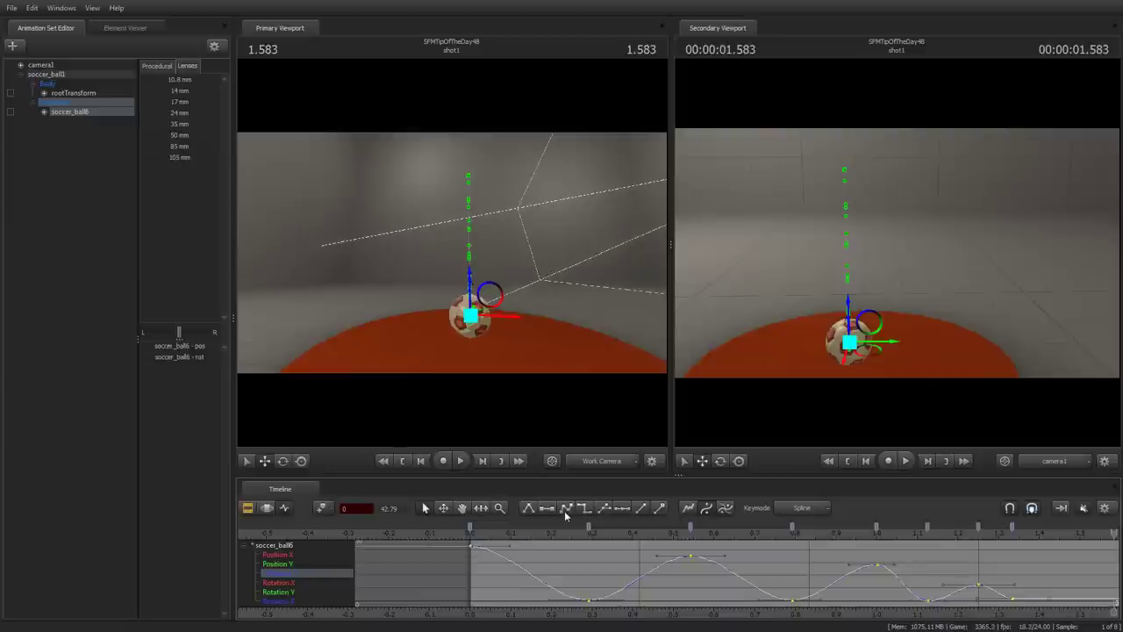
left_click(566, 513)
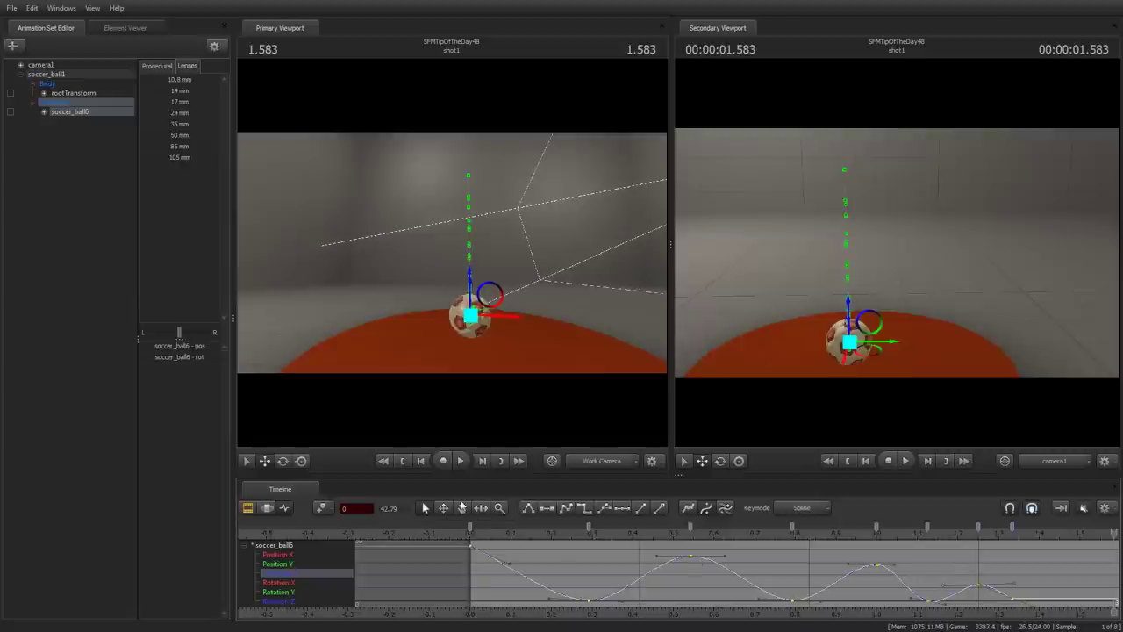
- Replay the spline-tangent bounce from the start to compare the motion
left_click(461, 460)
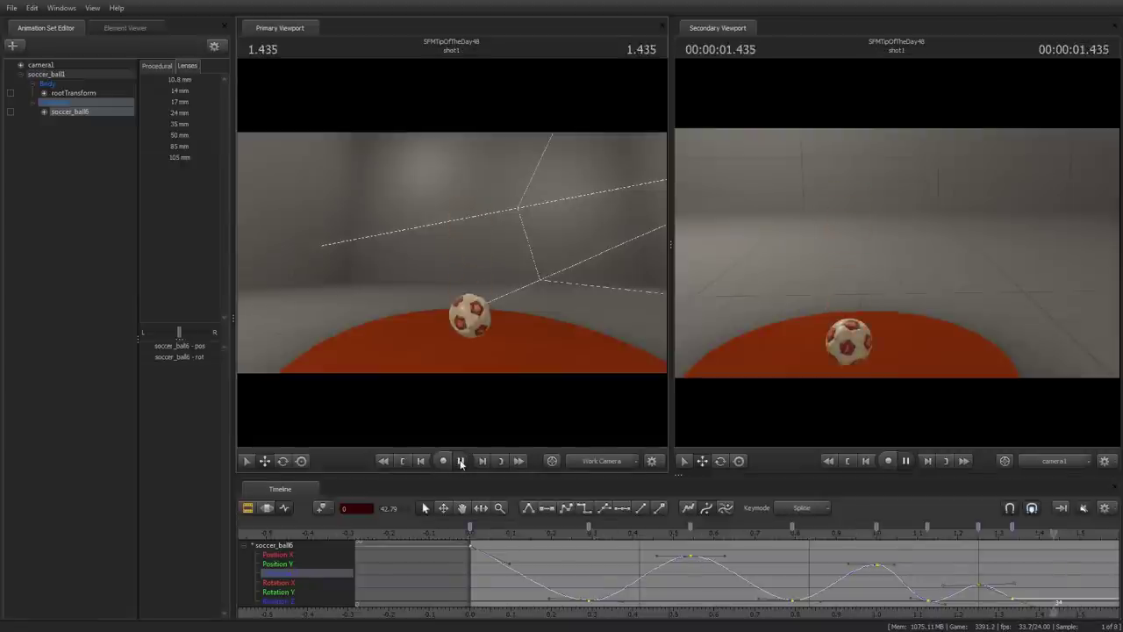
left_click(460, 461)
left_click(455, 533)
left_click(460, 461)
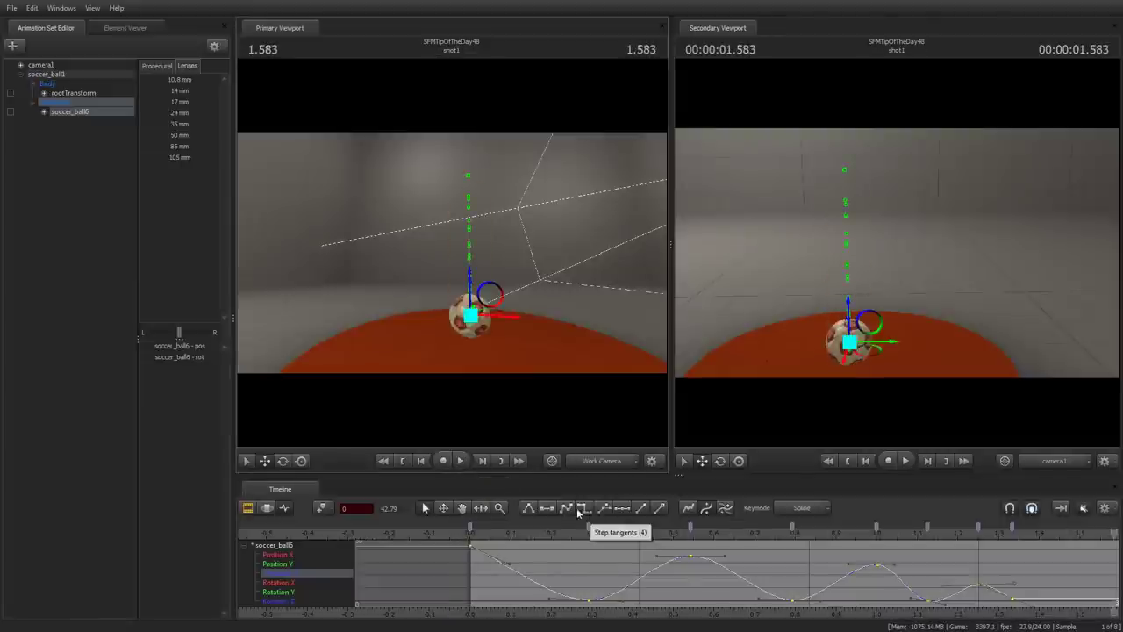
left_click(586, 511)
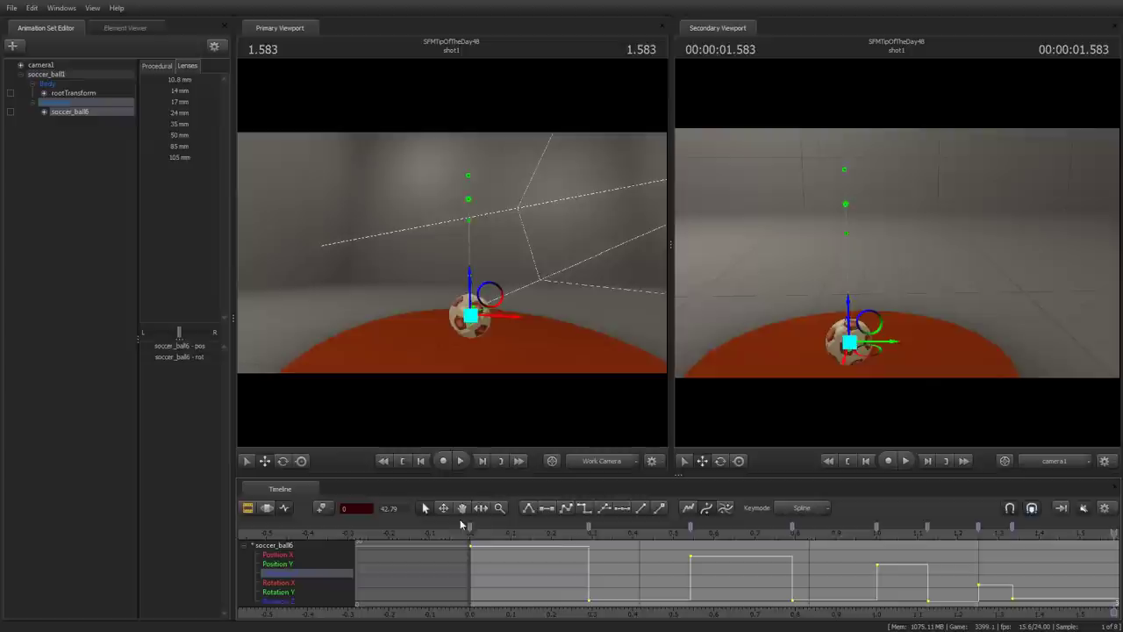
left_click(460, 461)
left_click(459, 461)
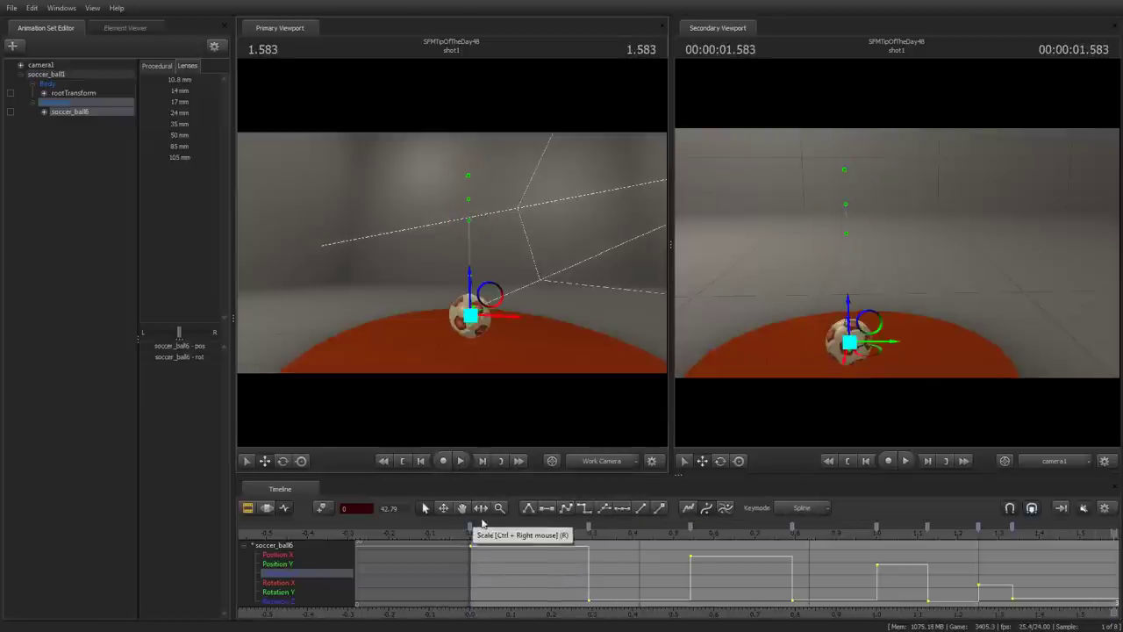
left_click(566, 509)
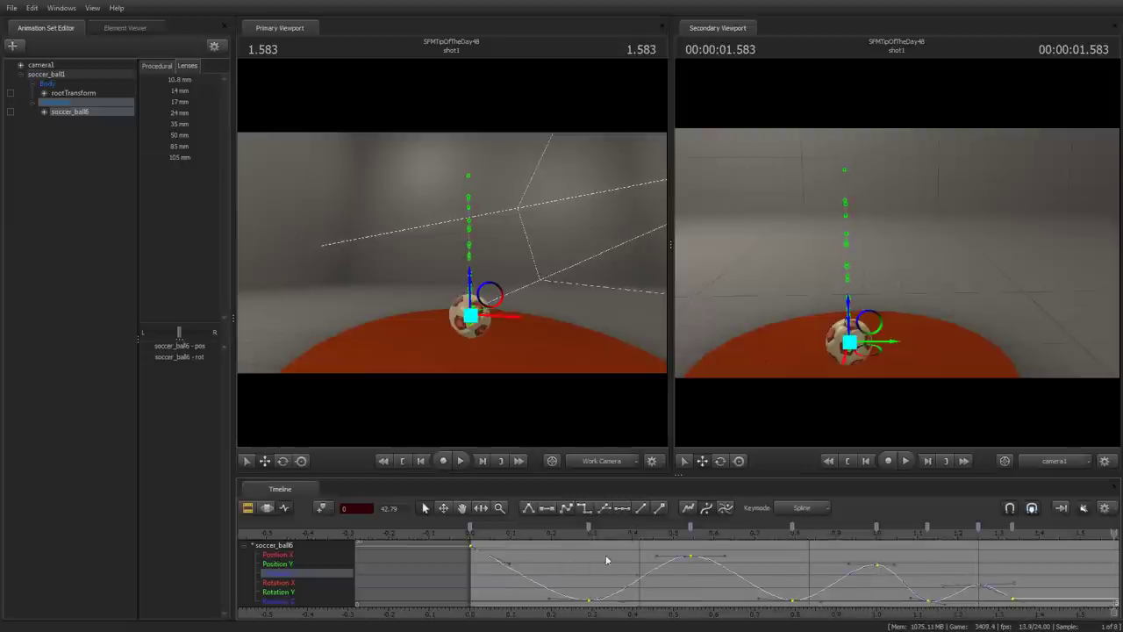
key("space")
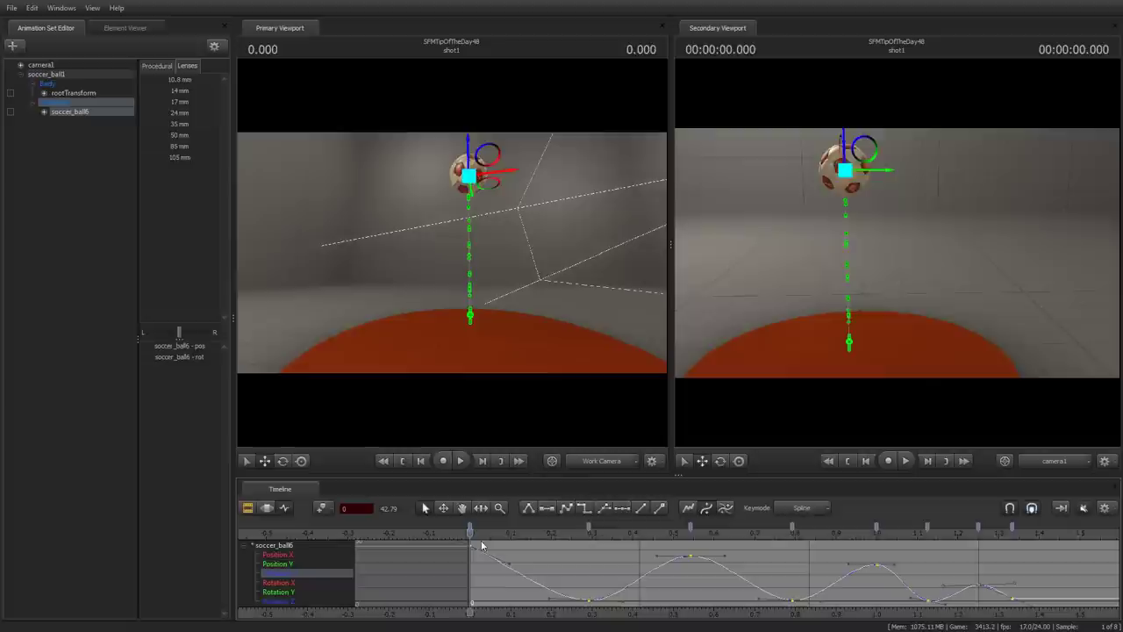
key("space")
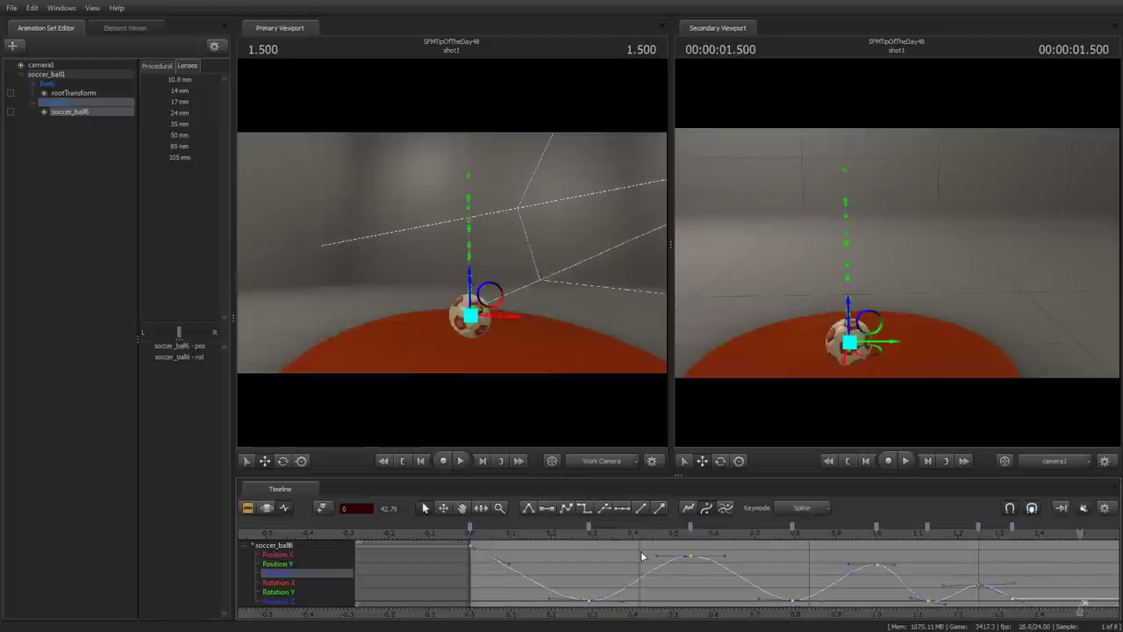
left_click(471, 532)
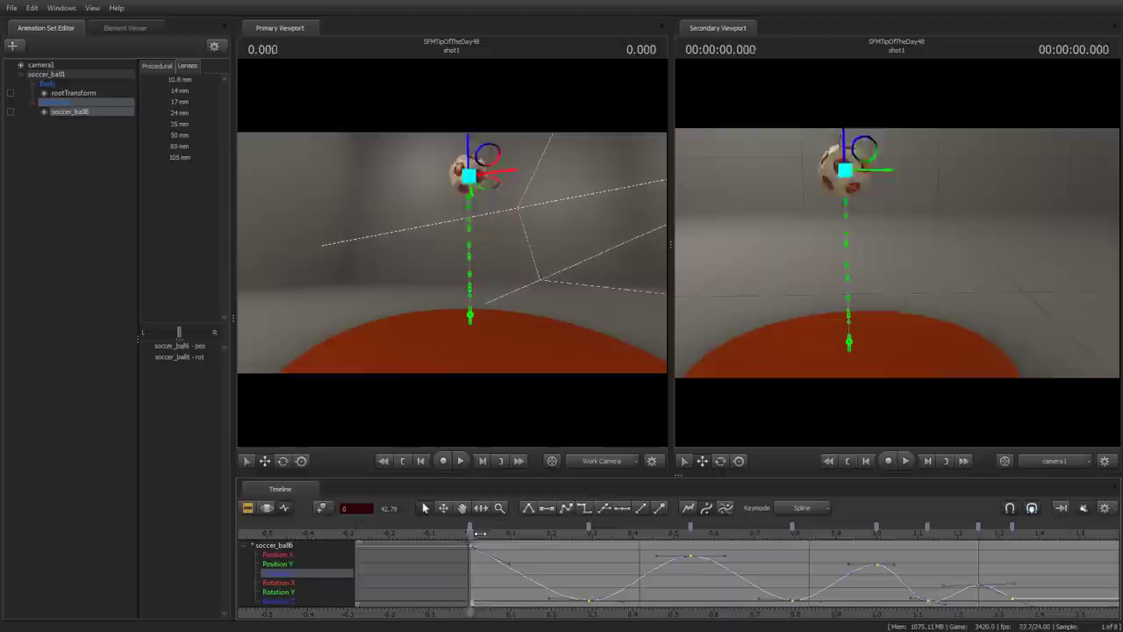
key("space")
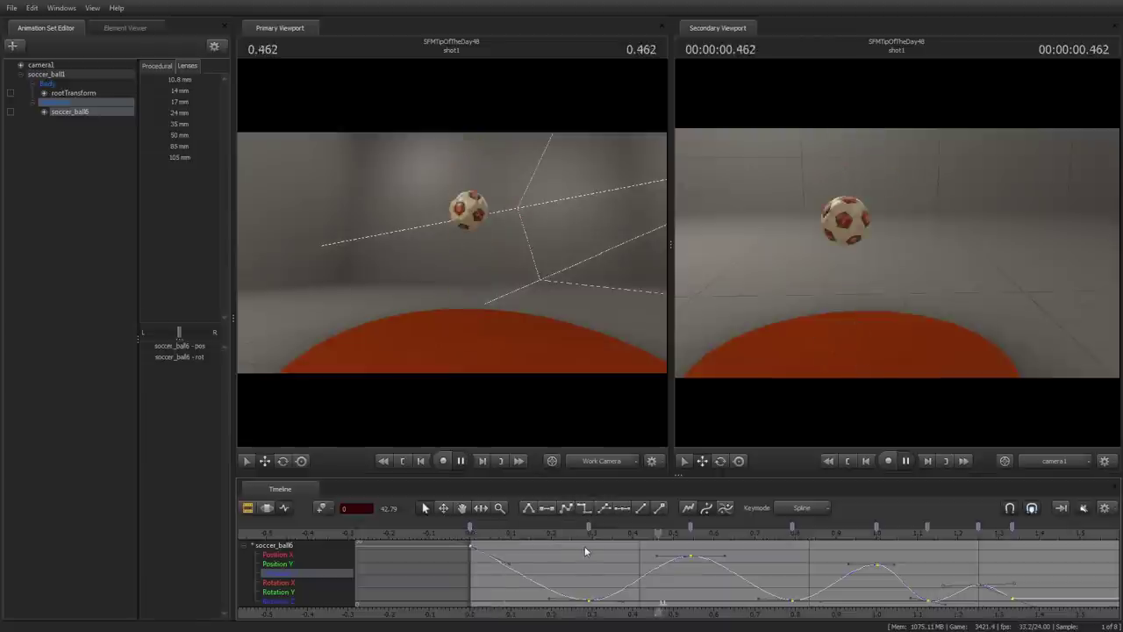
key("space")
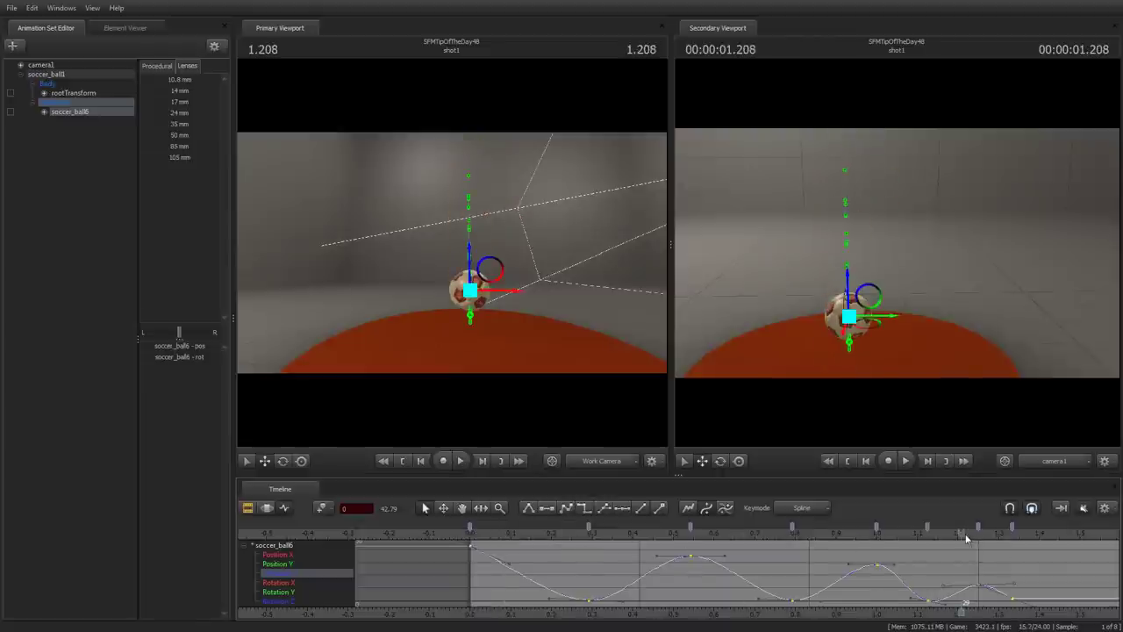
left_click_drag(968, 534, 694, 559)
left_click(689, 556)
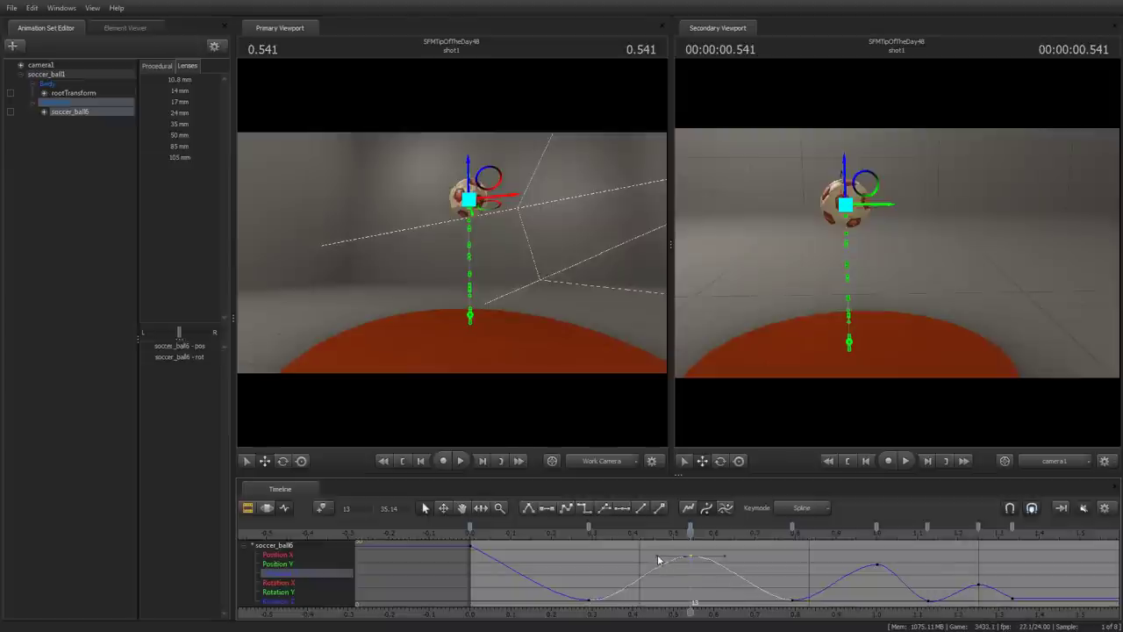
- Shorten the peak key's right tangent and switch the key to weighted tangents
left_click(657, 556)
left_click(693, 556)
mouse_move(718, 558)
left_mouse_down()
mouse_move(706, 555)
mouse_move(729, 555)
mouse_move(702, 556)
mouse_move(716, 554)
left_mouse_up()
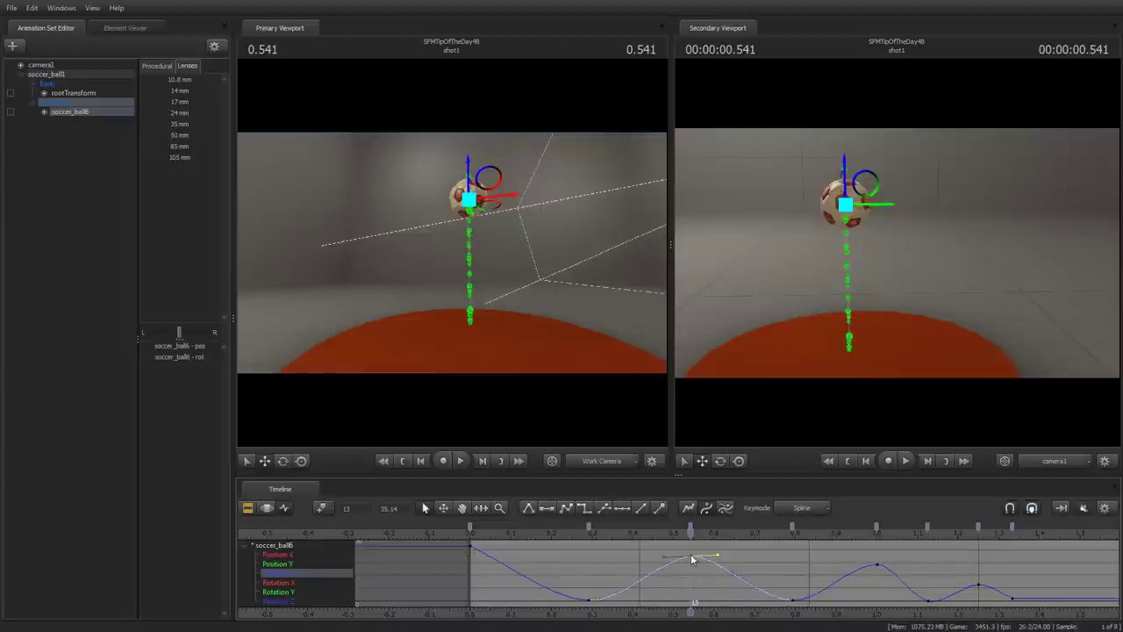
left_click(660, 508)
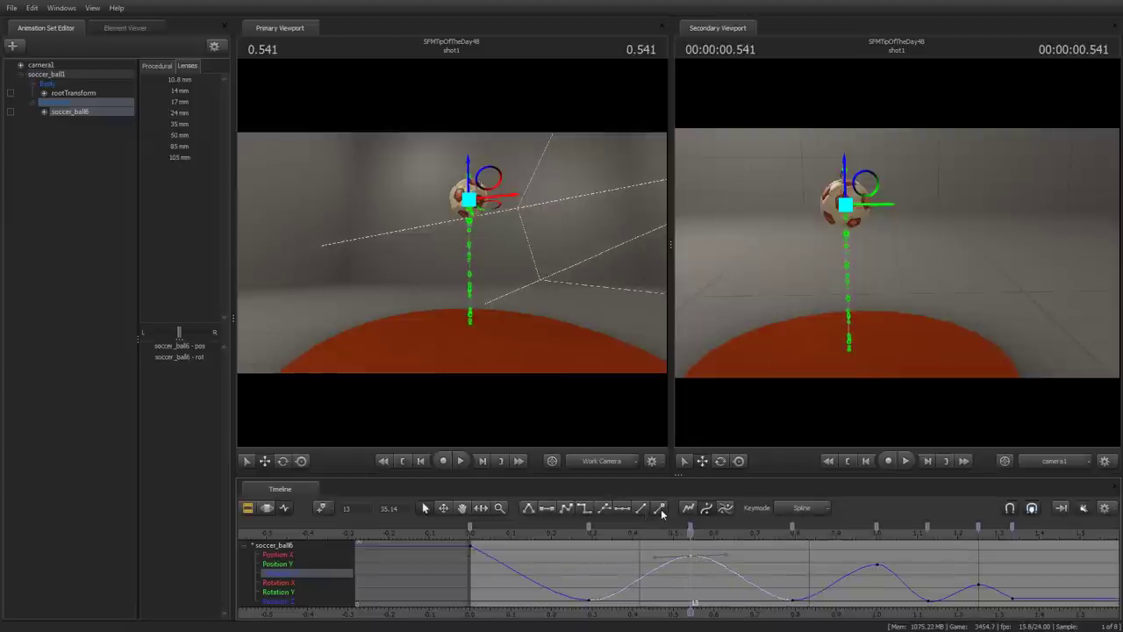
- Reselect the first bounce's peak key and tilt its right tangent to reshape the arc
left_click(727, 558)
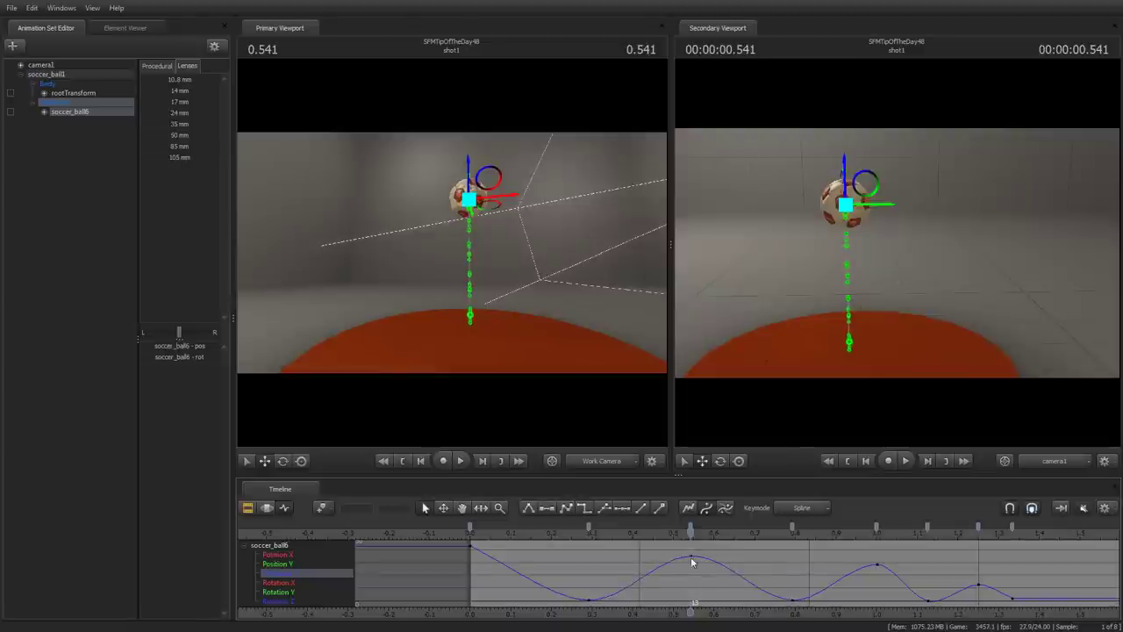
left_click(691, 559)
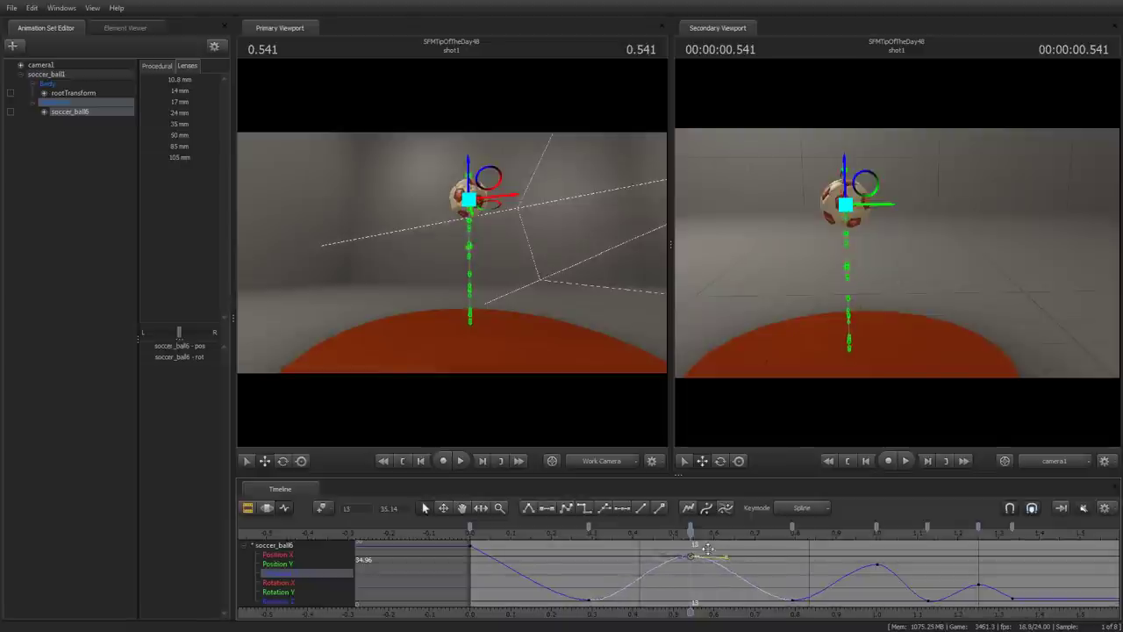
left_click_drag(707, 549, 731, 562)
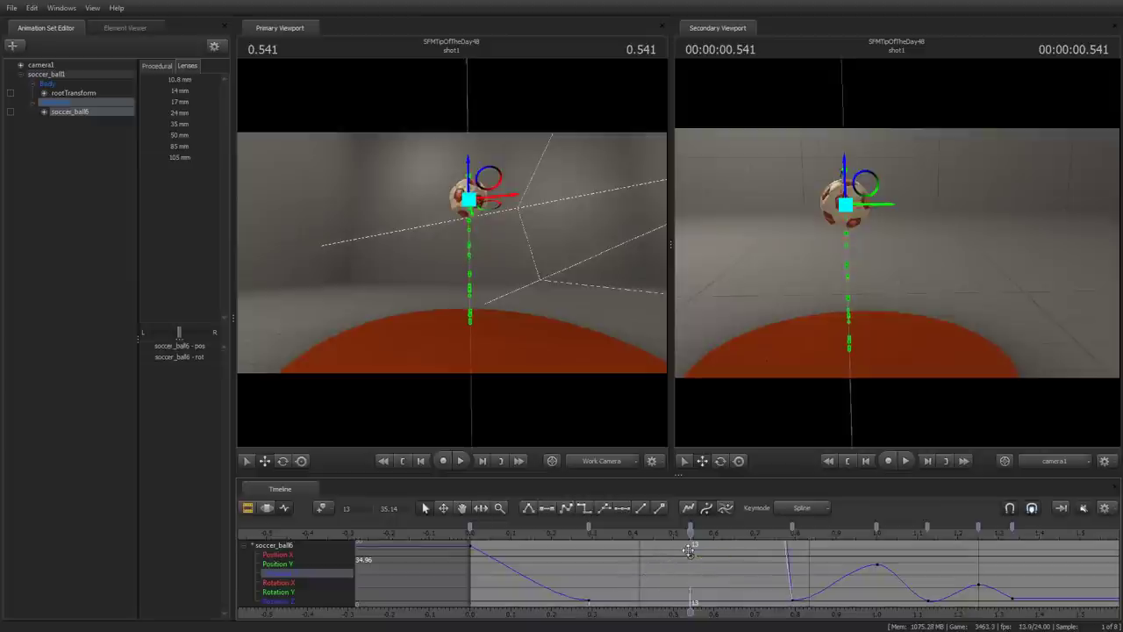
left_click(689, 552)
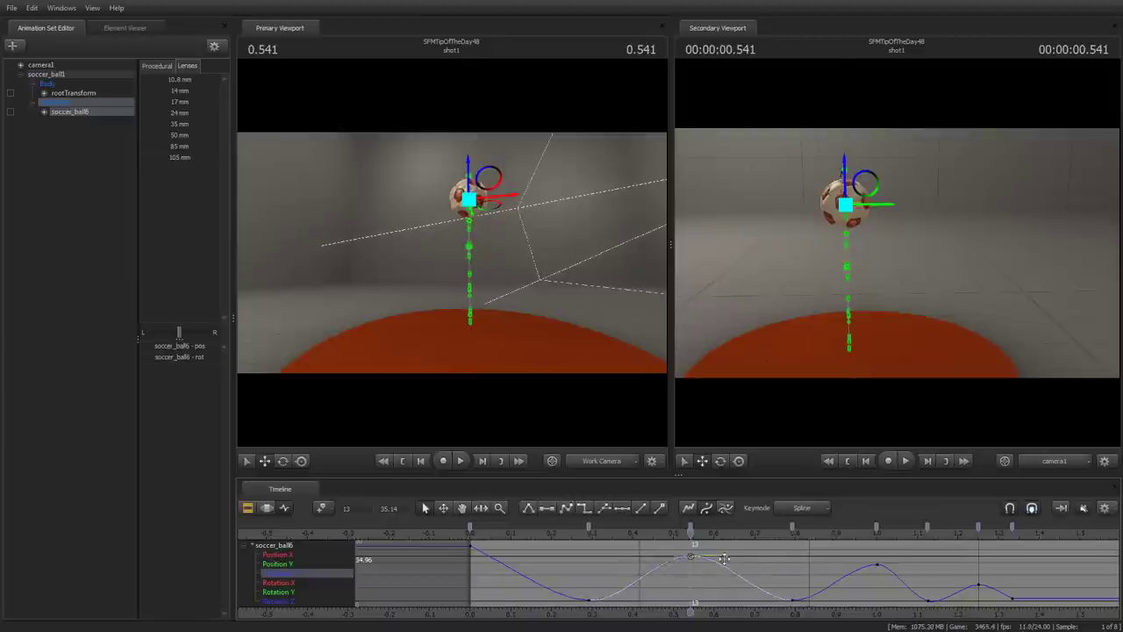
left_click_drag(725, 556, 726, 557)
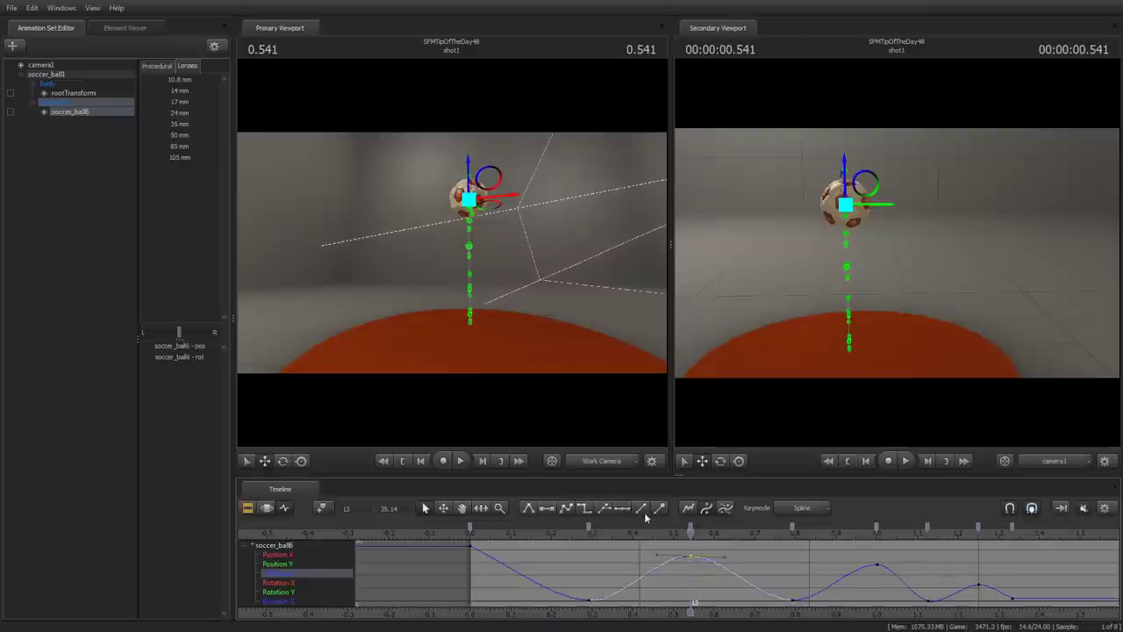
- Fine-tune the length and slope of the frame 13 peak key's right tangent
left_click(725, 558)
mouse_move(725, 561)
left_mouse_down()
mouse_move(737, 556)
mouse_move(713, 554)
left_mouse_up()
scroll(697, 577, "up", 2)
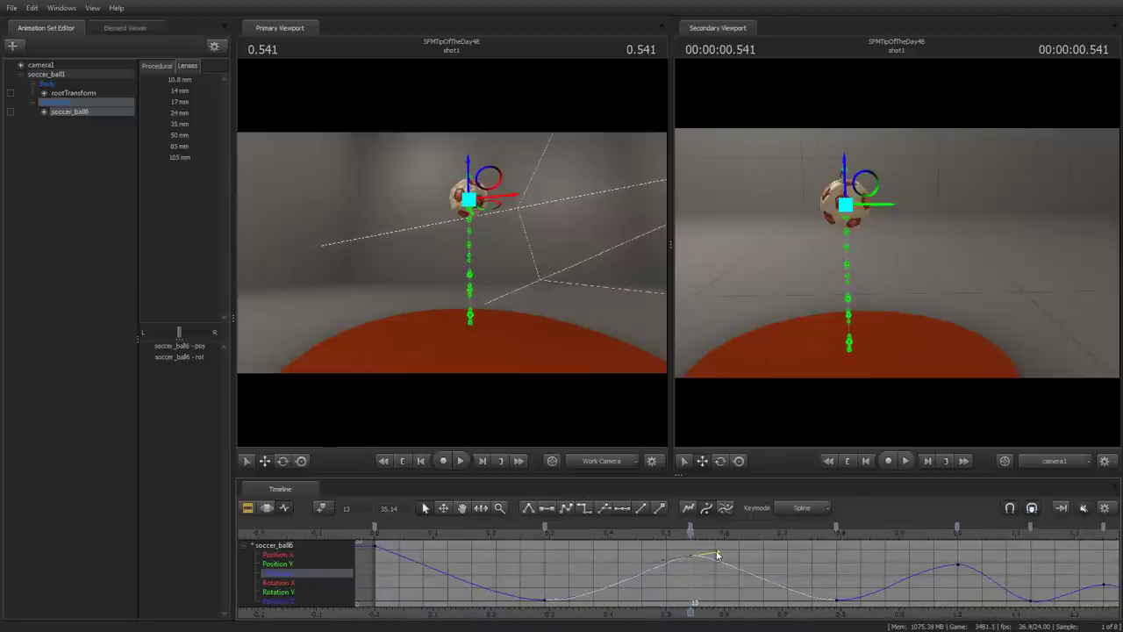
left_click(718, 555)
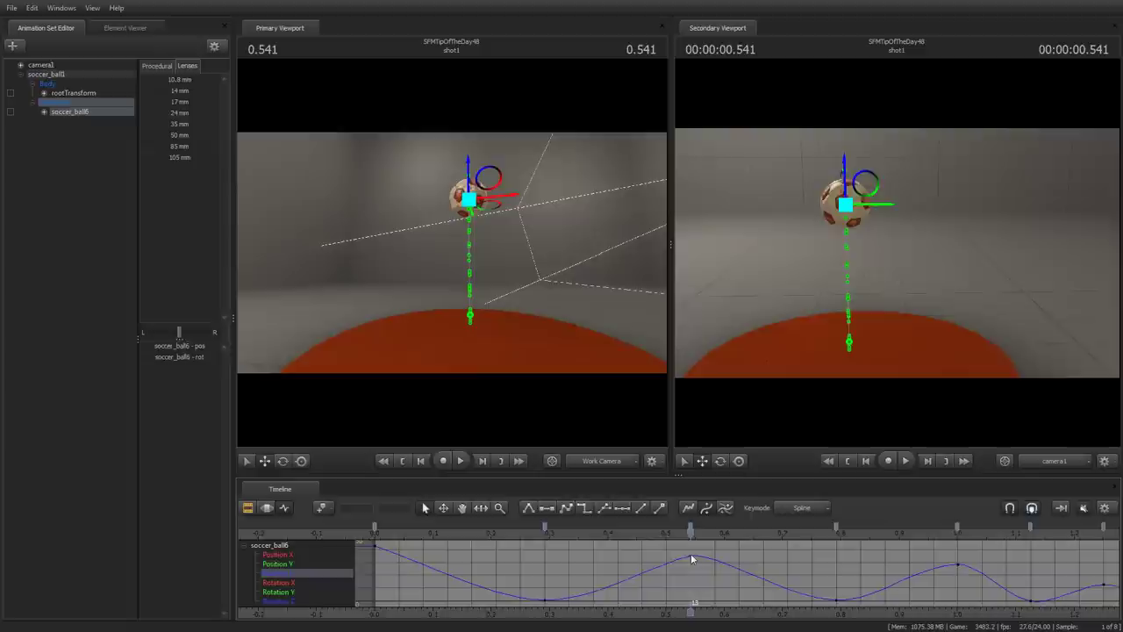
left_click(692, 558)
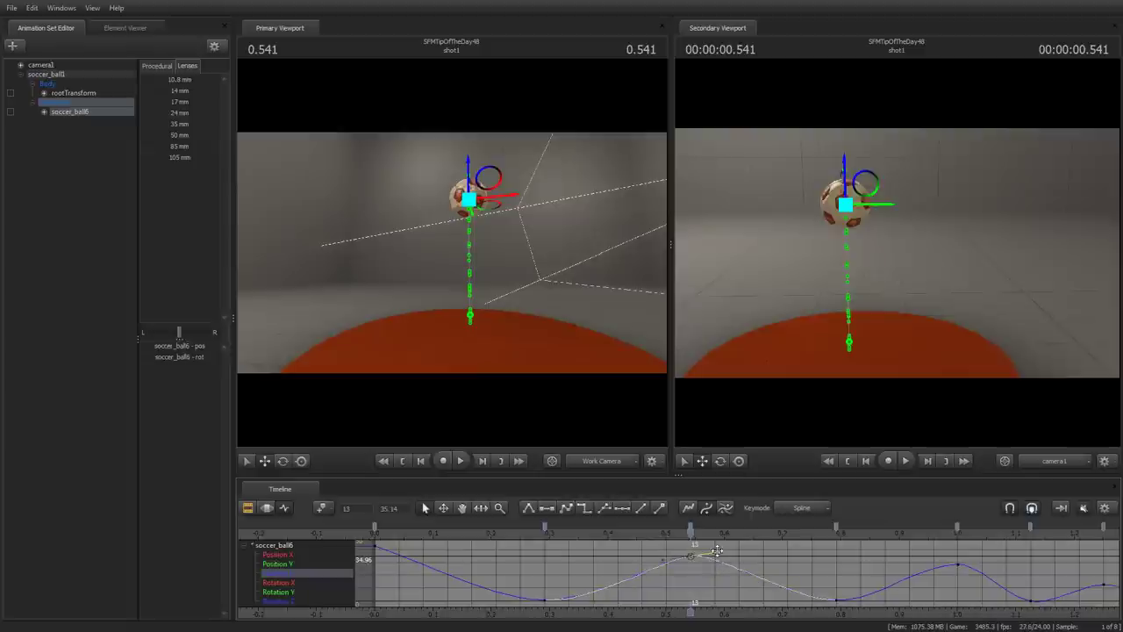
left_click_drag(717, 550, 720, 551)
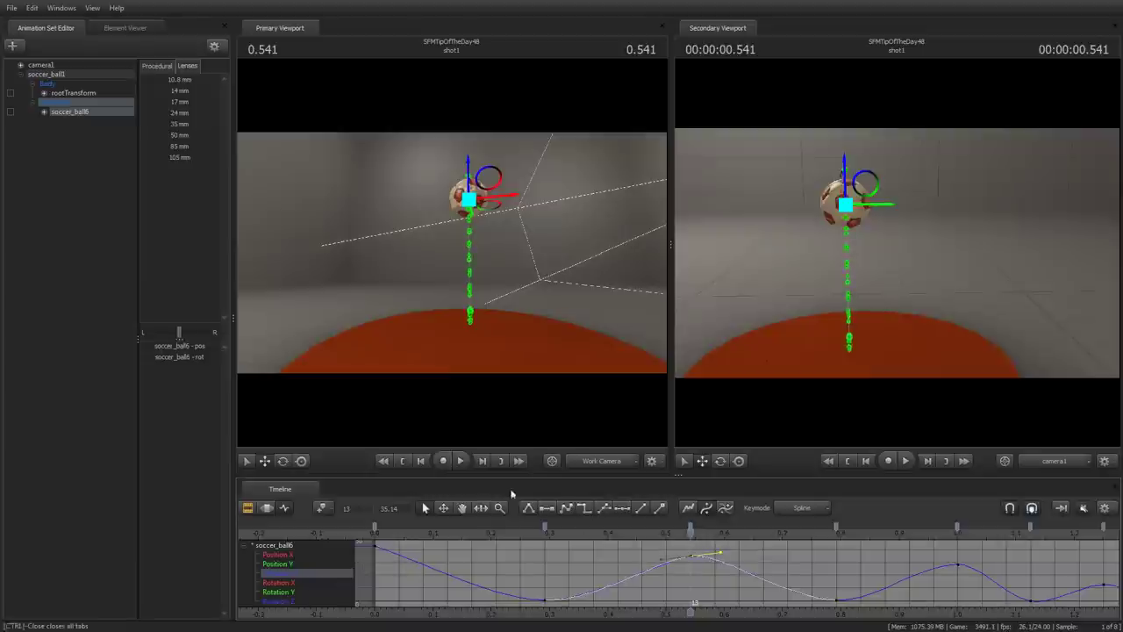
scroll(569, 534, "down", 5)
key("space")
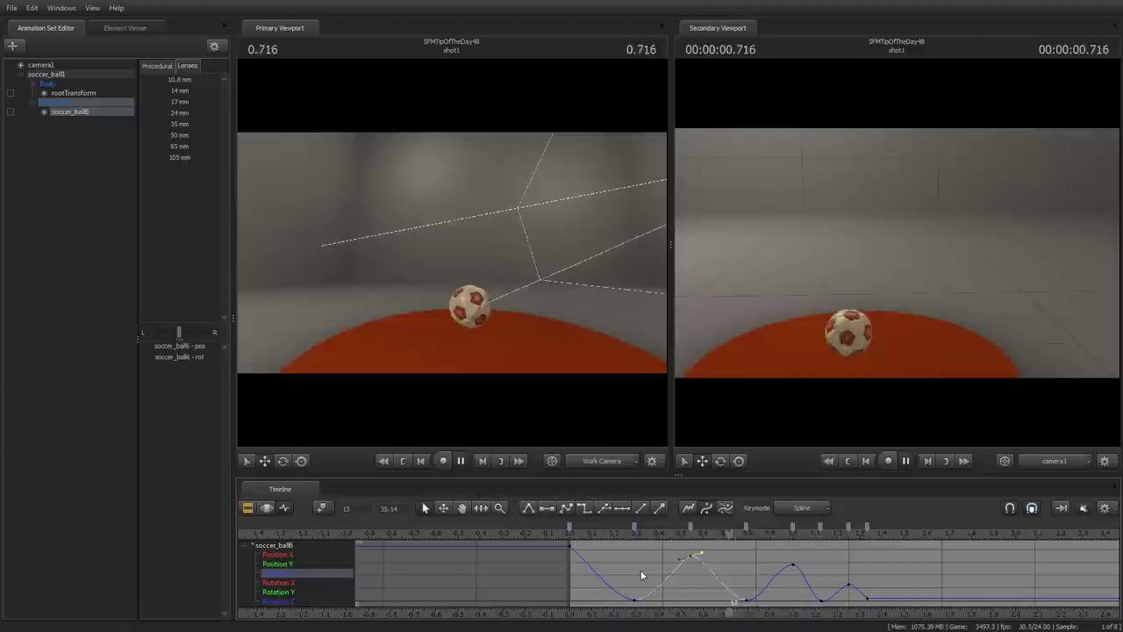
key("space")
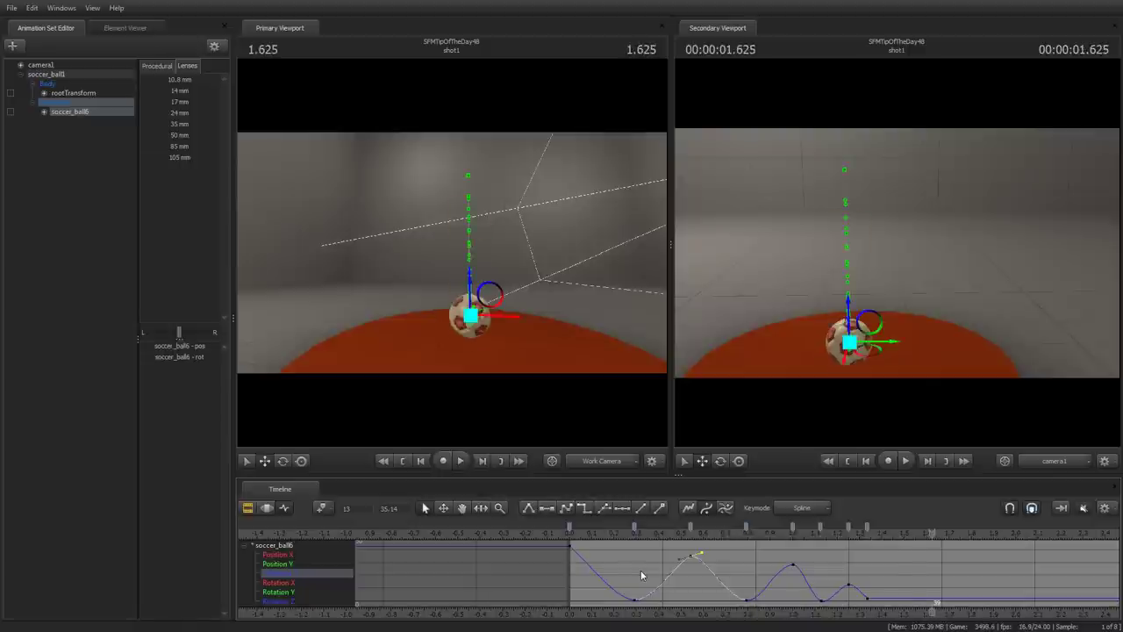
left_click(564, 532)
key("space")
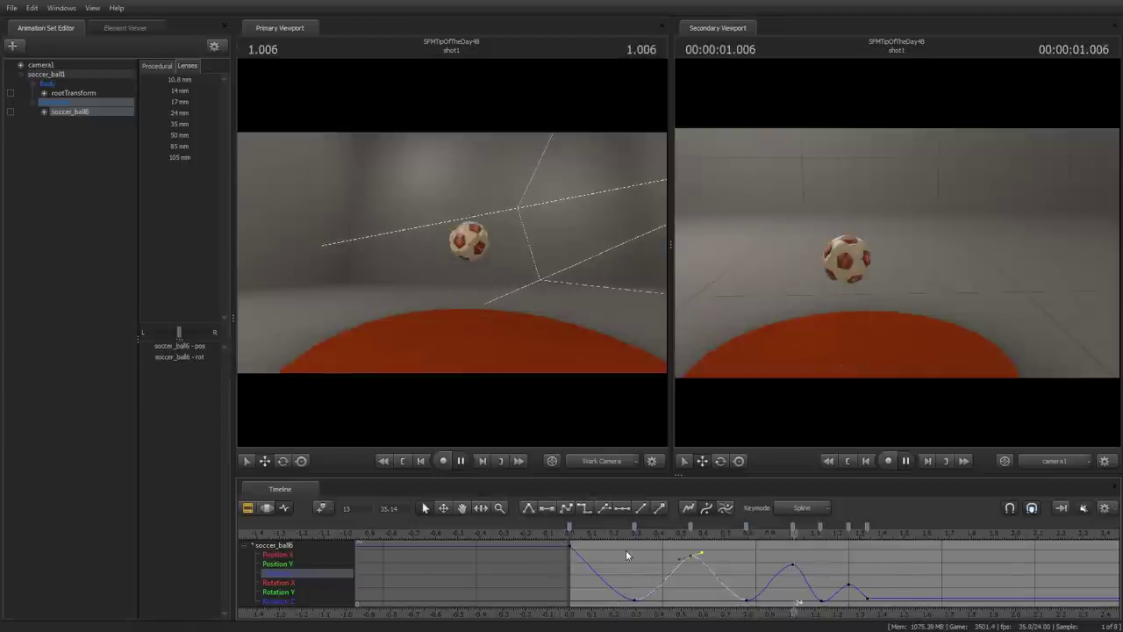
key("space")
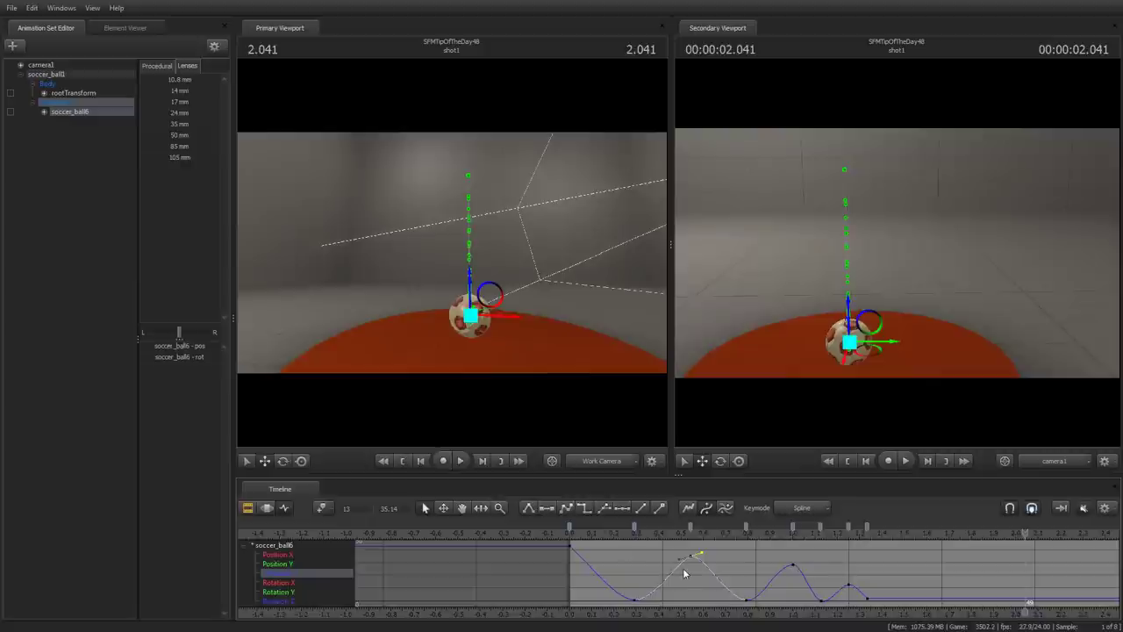
- Select all Position Z keys, make them linear, and preview the zigzag motion
left_click_drag(559, 542, 924, 625)
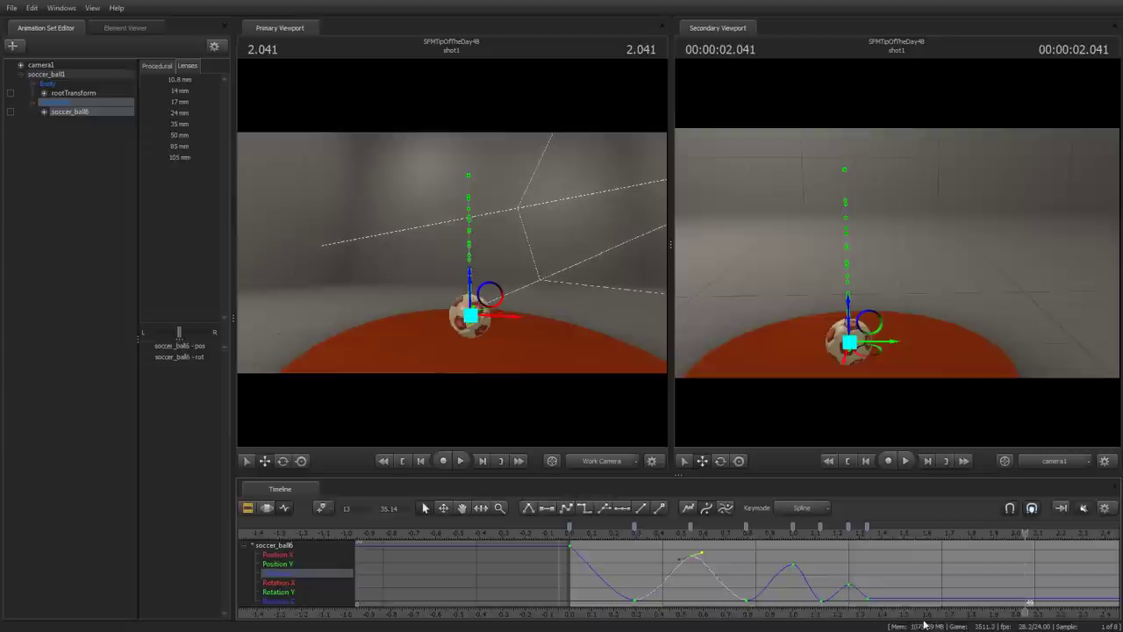
left_click(531, 509)
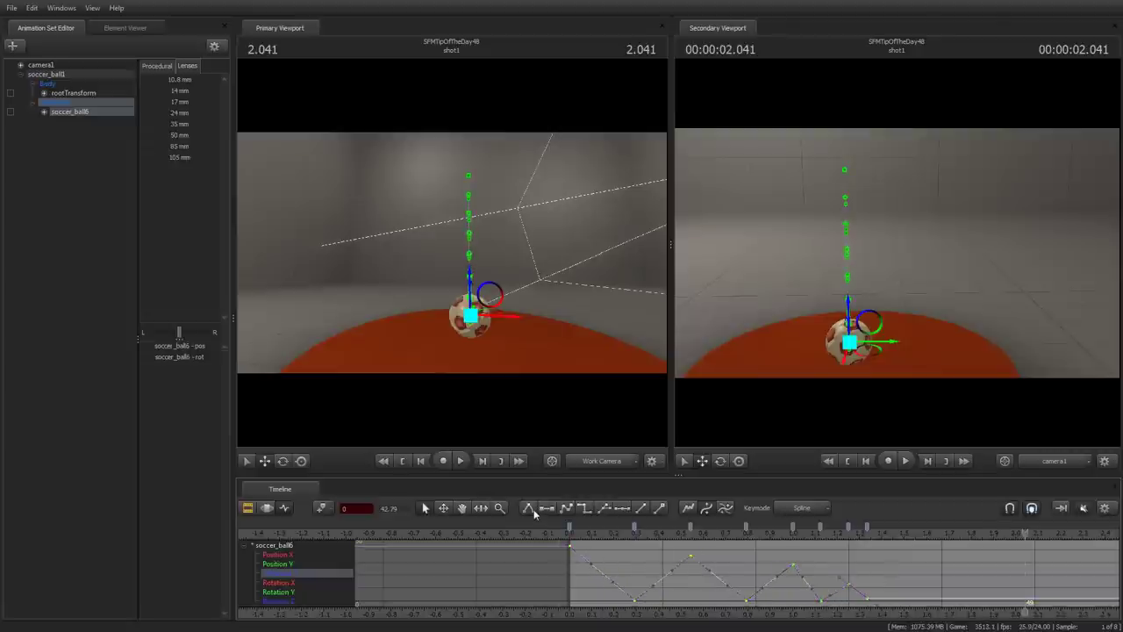
key("space")
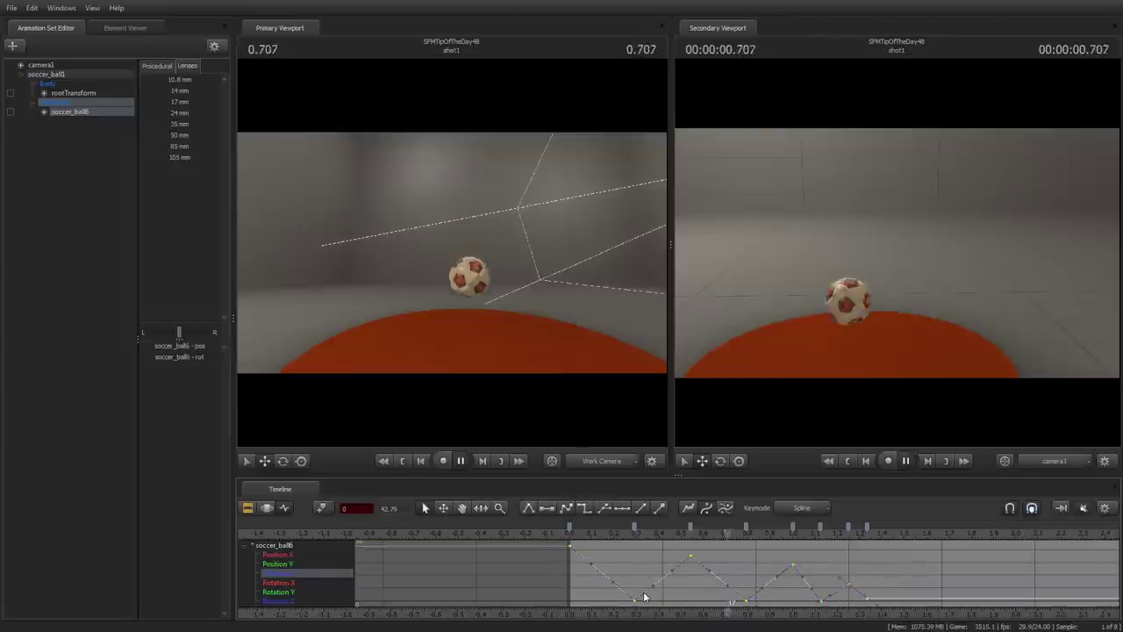
key("space")
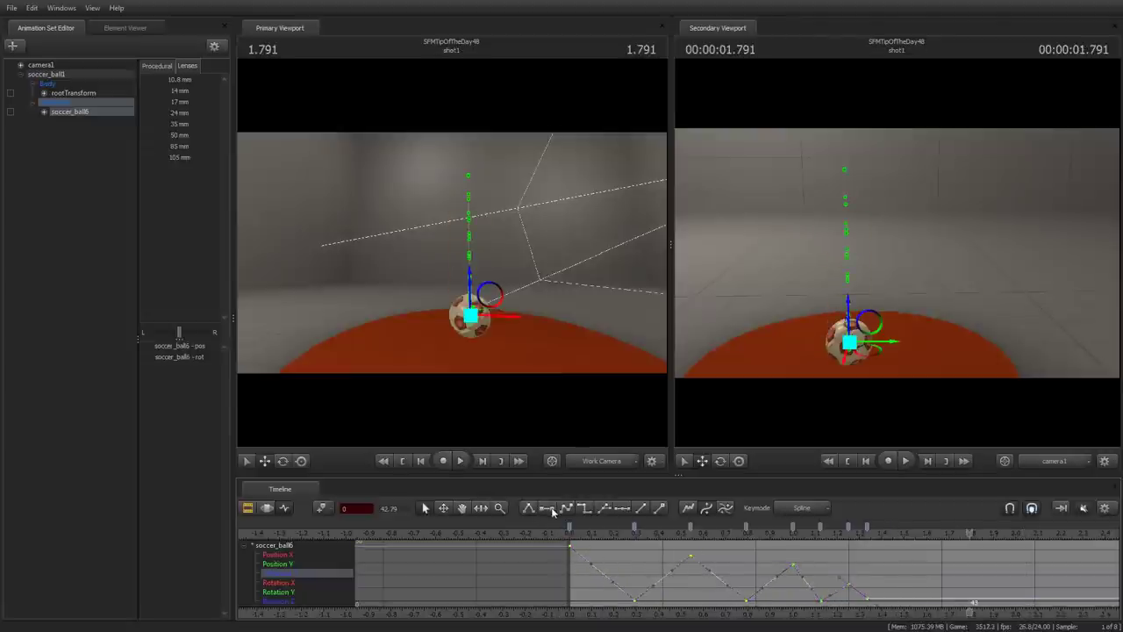
- Return the keys to spline tangents and preview the smooth bounce
left_click(566, 509)
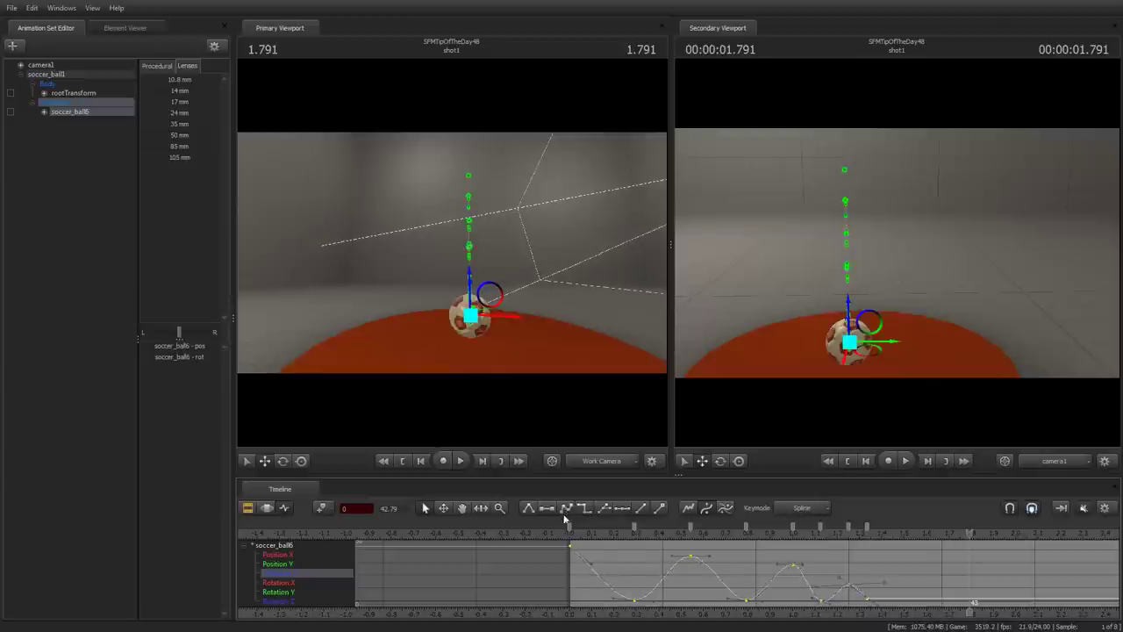
key("space")
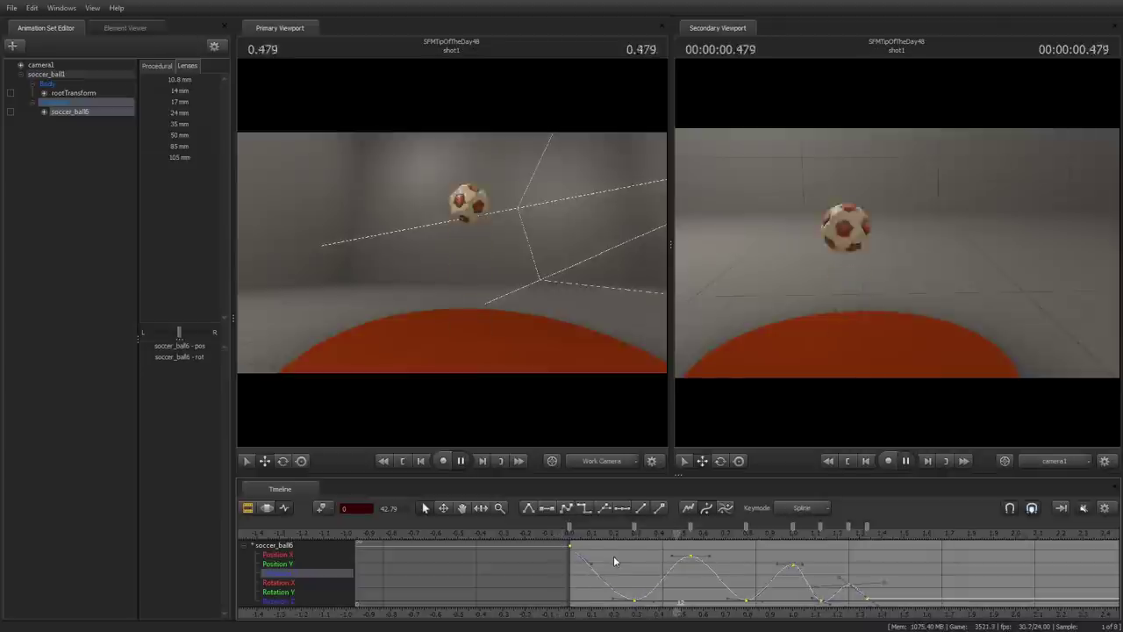
key("space")
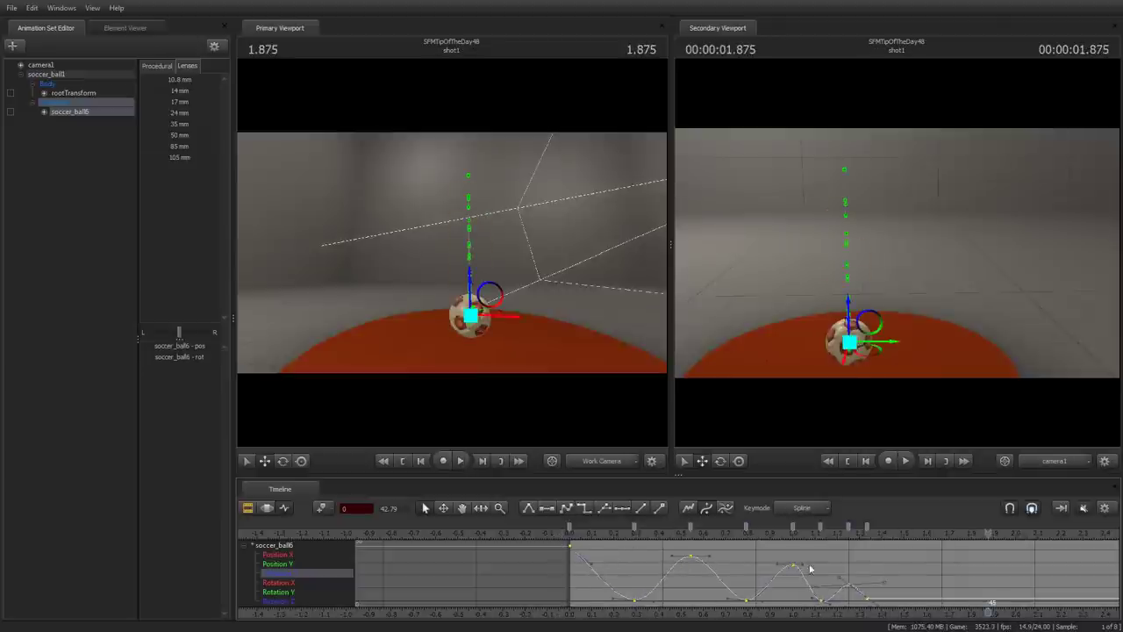
- Select the peak key at frame 13 and pull its right tangent to reshape the descent
left_click(710, 566)
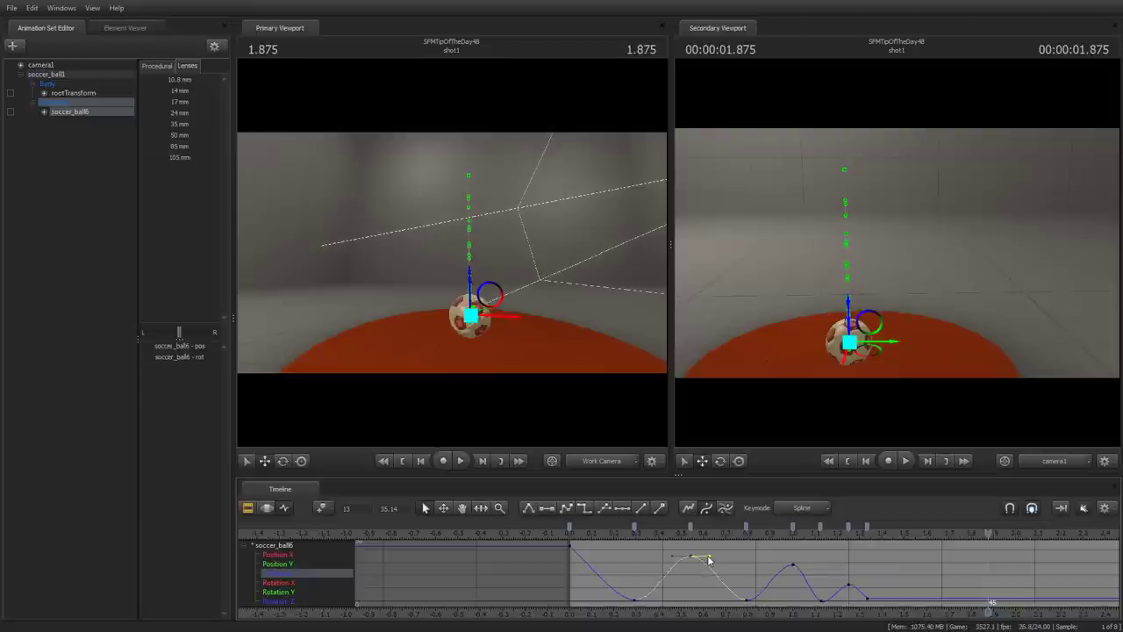
left_click(692, 556)
left_click(708, 558)
left_click_drag(708, 558, 680, 588)
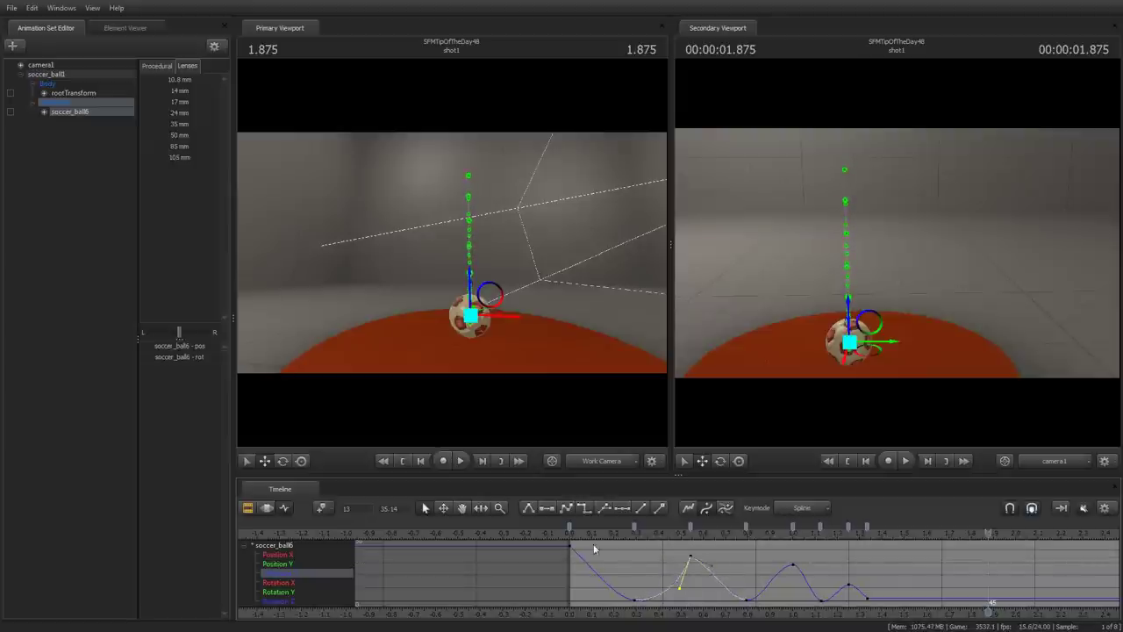
- Play the bounce from the start, then tilt the peak's tangent to refine the hang
key("space")
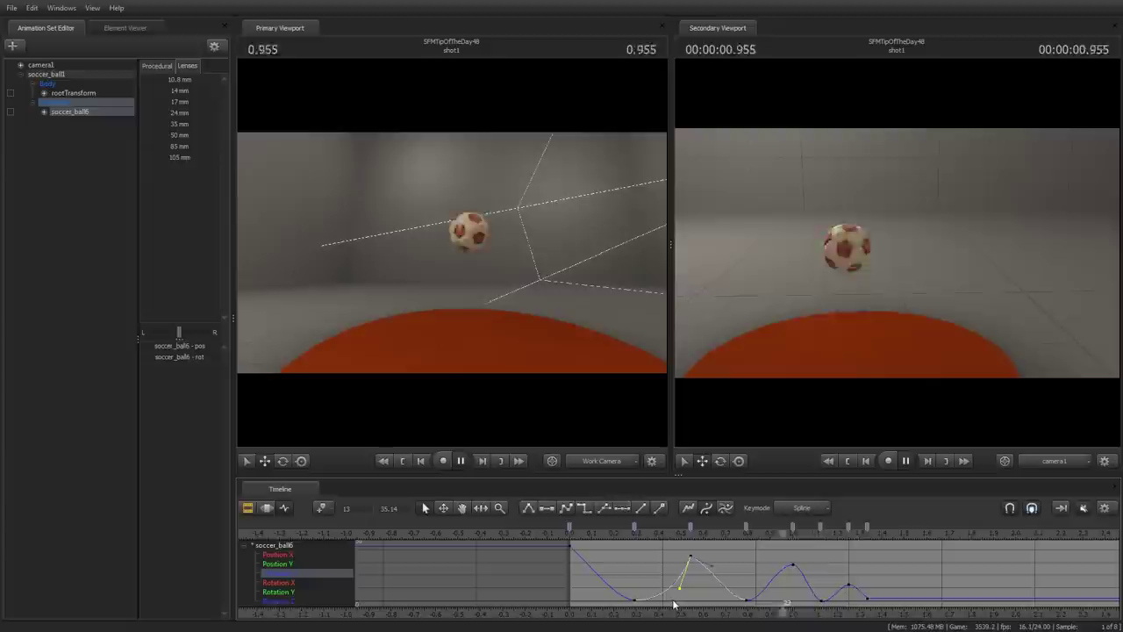
key("space")
left_click(552, 535)
key("space")
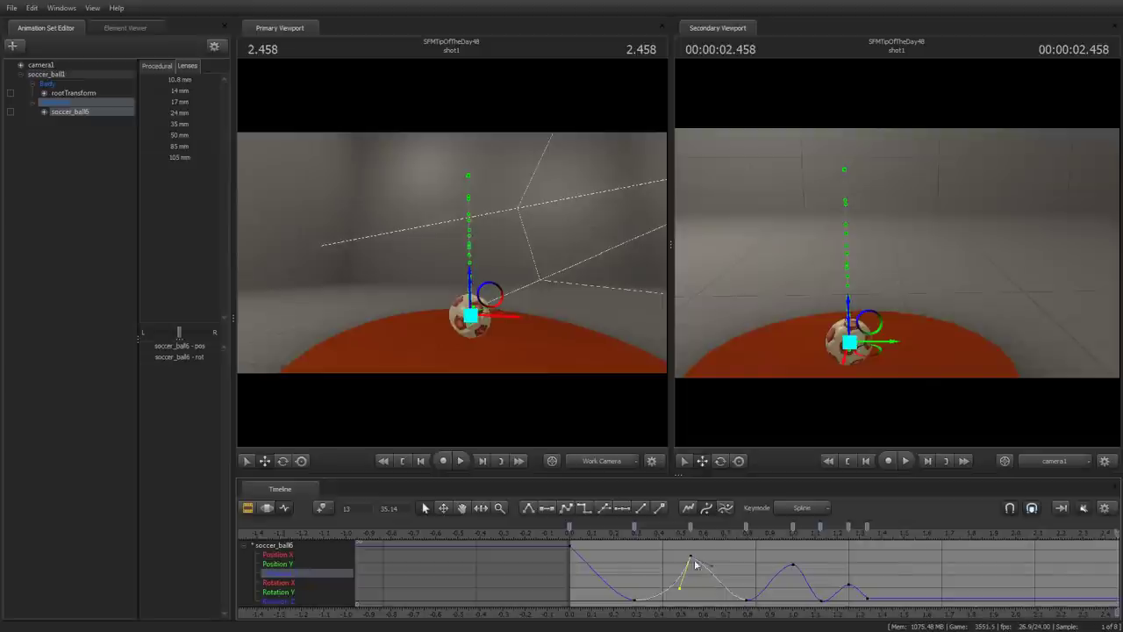
left_click_drag(681, 591, 675, 567)
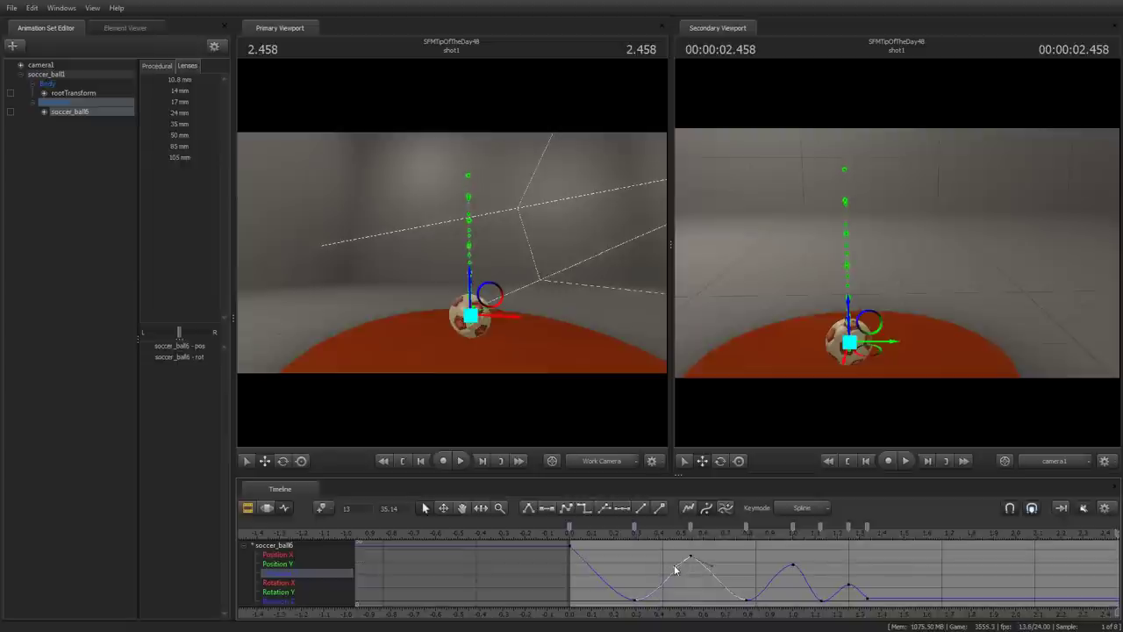